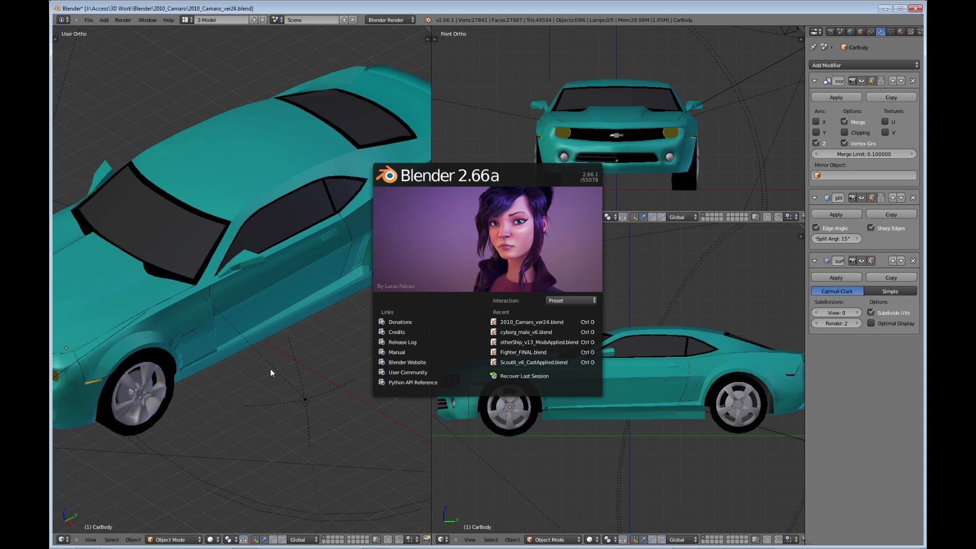
Step: Dismiss the splash screen and widen the perspective viewport to give the car more room
click(316, 341)
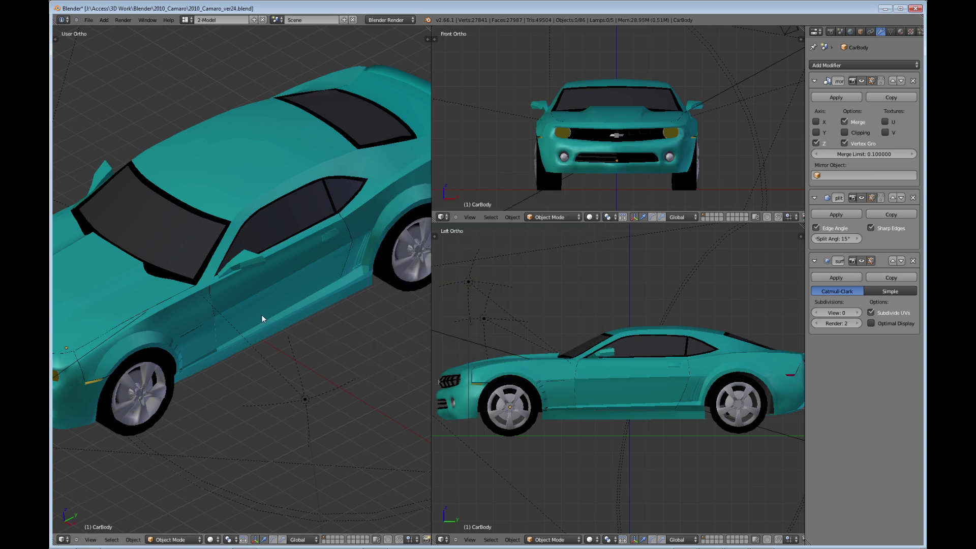
middle_drag(261, 322, 261, 283)
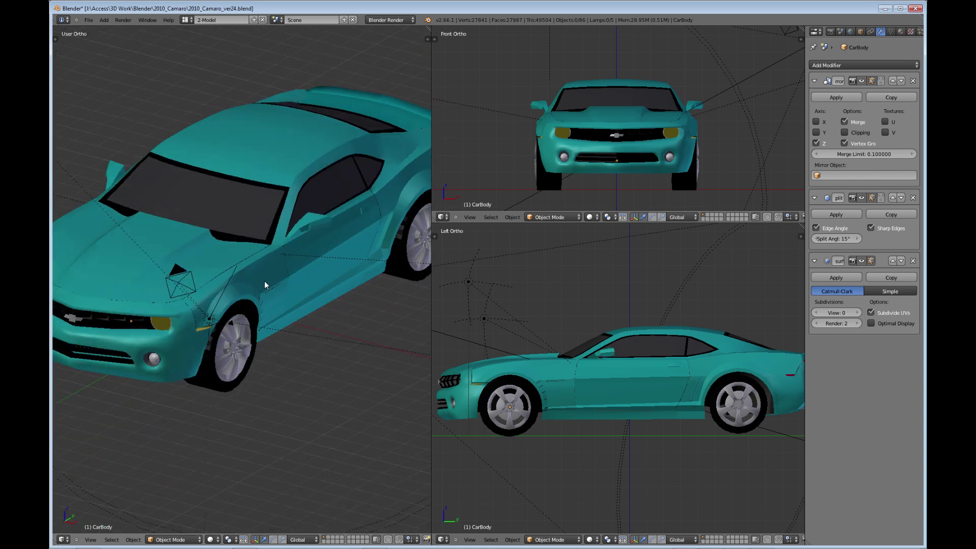
middle_drag(344, 288, 329, 330)
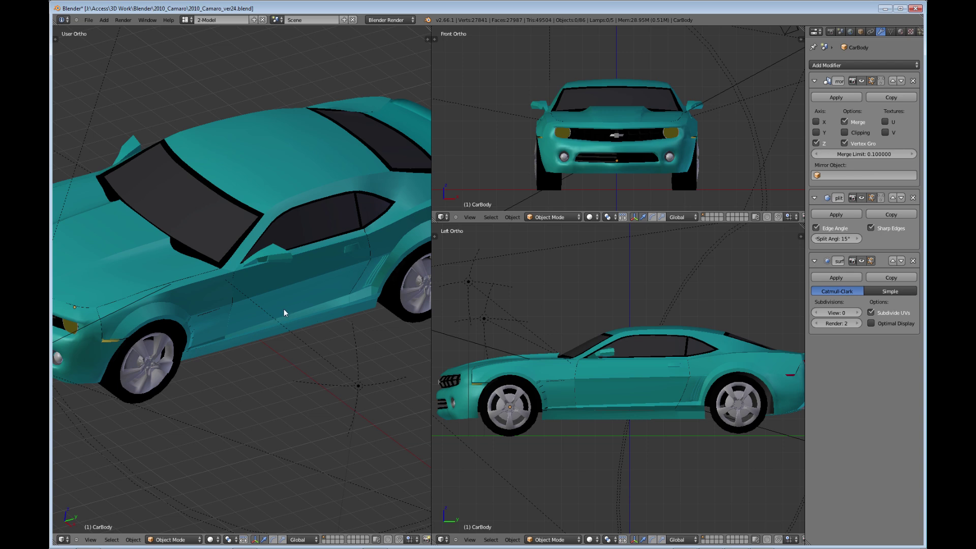
middle_drag(284, 307, 331, 328)
scroll(321, 335, up, 2)
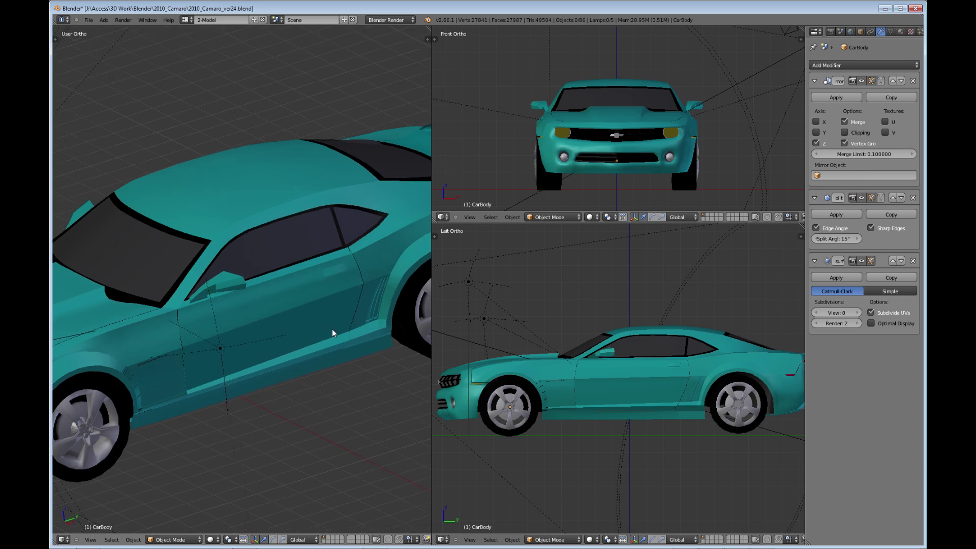
drag(432, 325, 752, 315)
Step: Select the CarBody object at the rear fender and enter Edit Mode
shift+middle_drag(505, 319, 416, 347)
scroll(416, 347, up, 2)
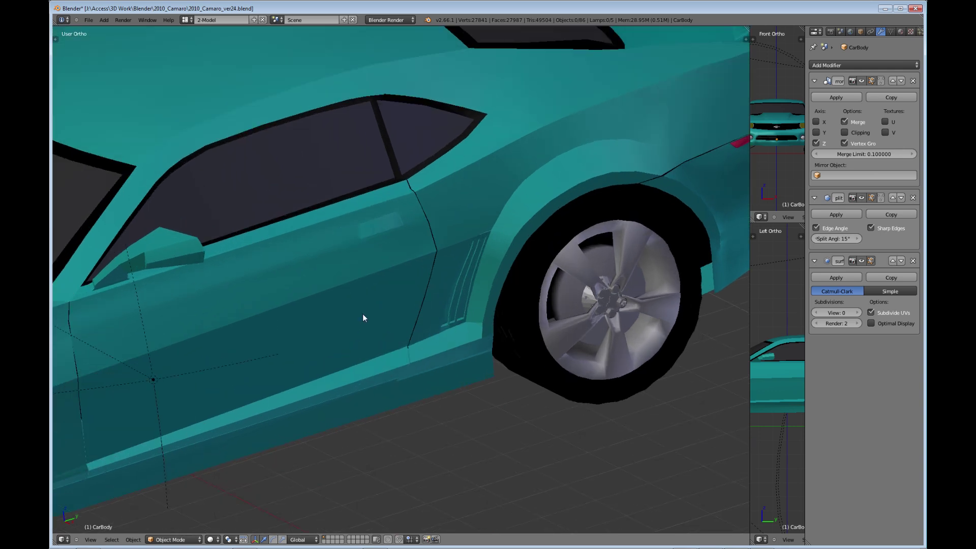
scroll(363, 315, down, 2)
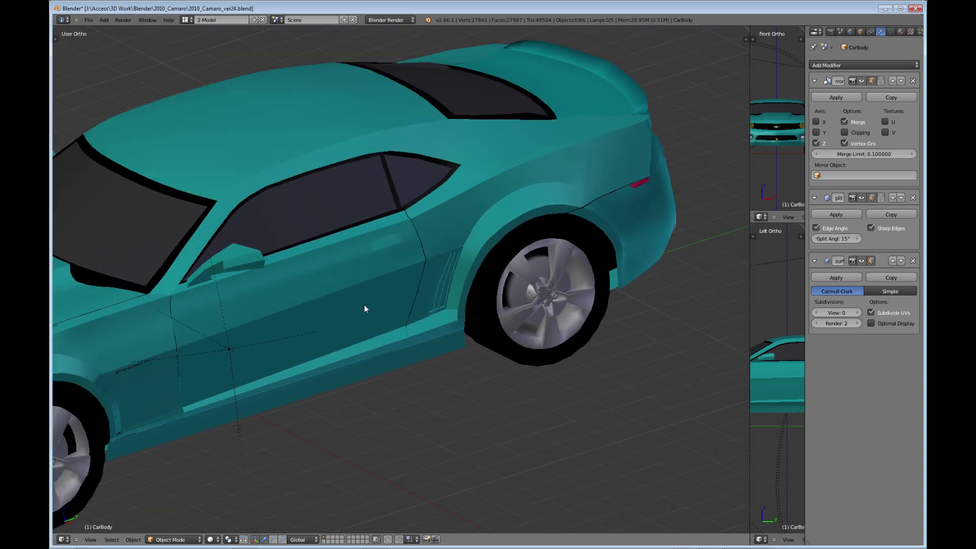
middle_drag(374, 315, 376, 301)
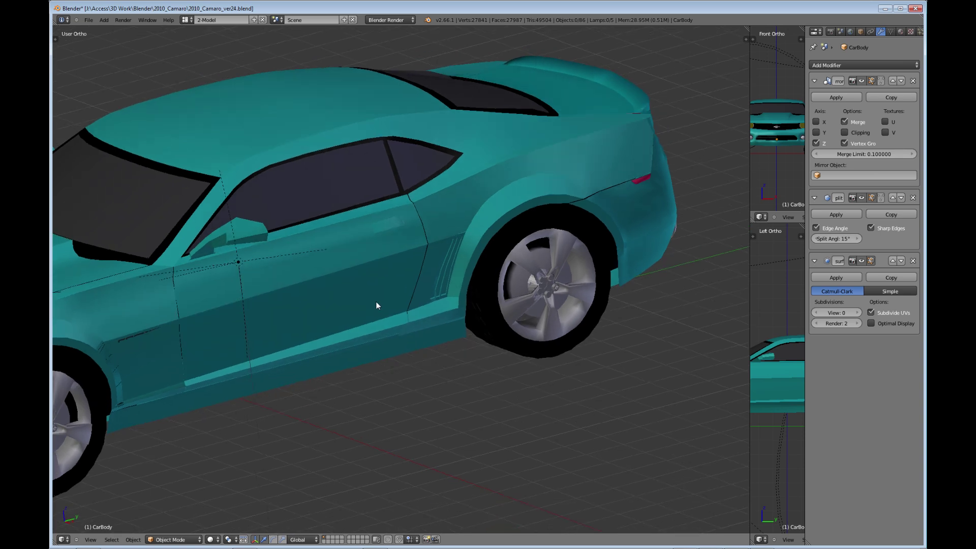
right_click(378, 294)
right_click(435, 282)
key(Tab)
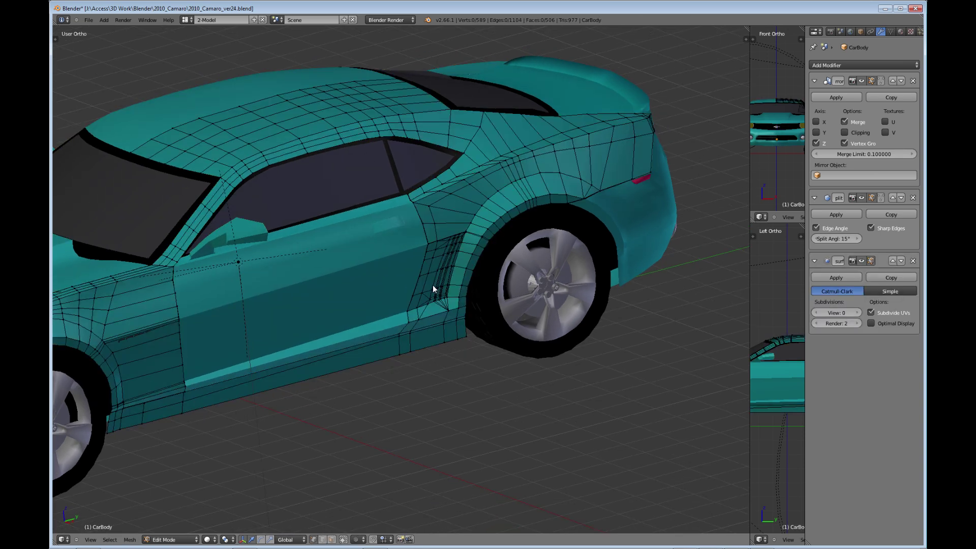
Step: Select the four corner vertices of the quad between the door's rear edge and the rear wheel arch
scroll(446, 269, up, 1)
scroll(446, 269, up, 1)
shift+middle_drag(474, 204, 370, 276)
scroll(355, 317, up, 2)
scroll(368, 290, up, 1)
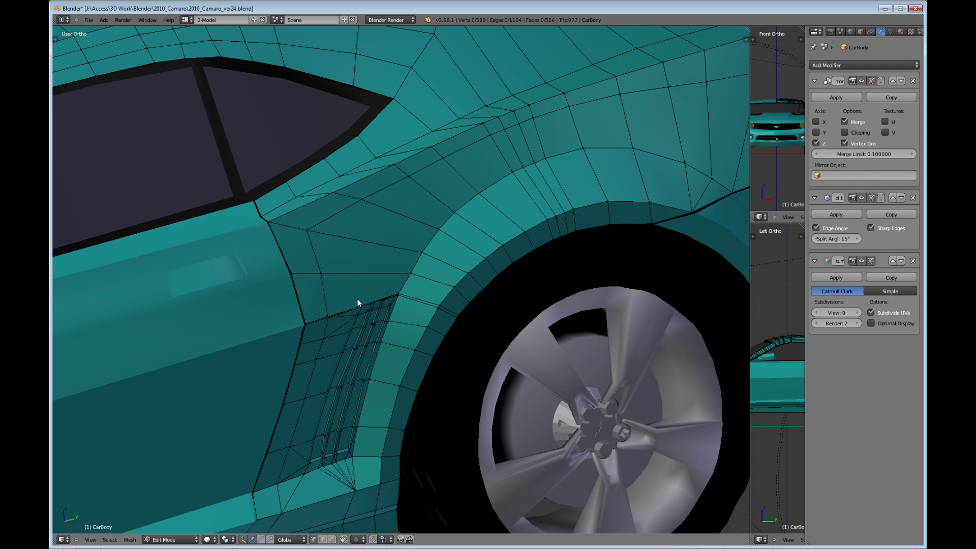
right_click(307, 231)
shift+right_click(361, 200)
shift+right_click(439, 231)
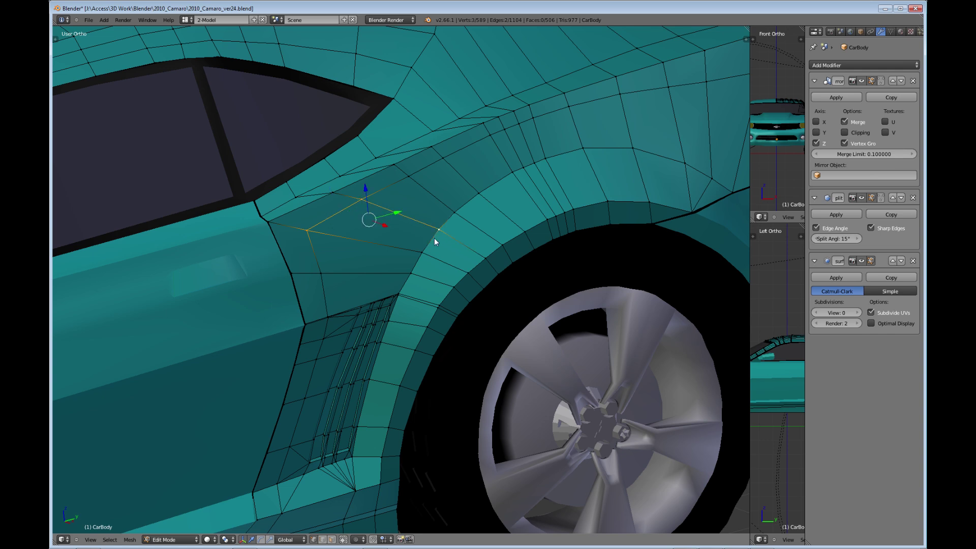
shift+right_click(422, 252)
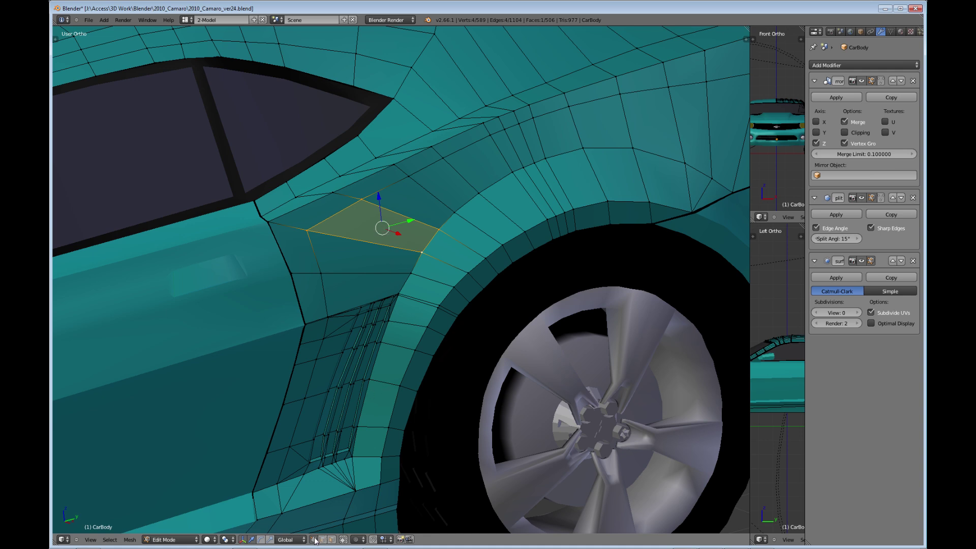
Step: Select single vertices one after another on the fender, from above the side vent up towards the rear window
right_click(322, 273)
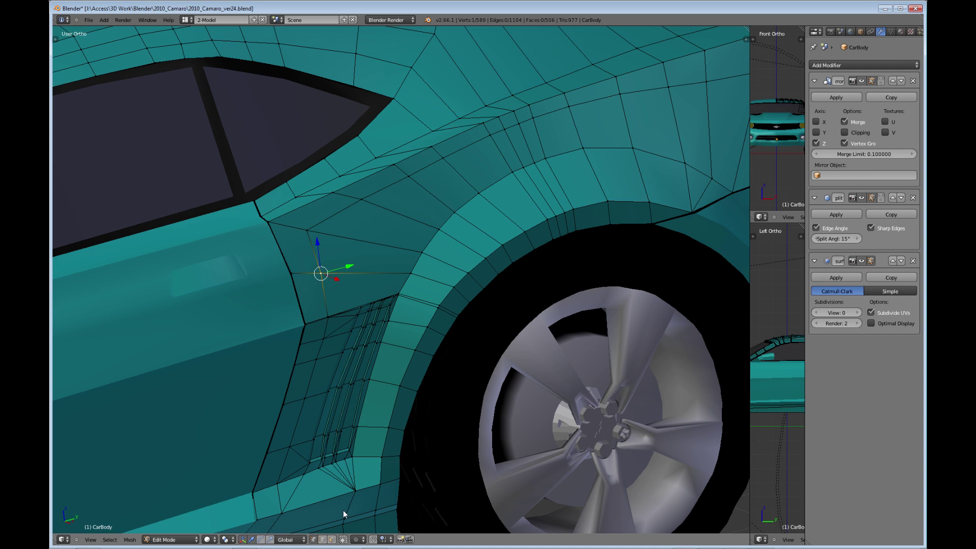
right_click(307, 230)
right_click(370, 197)
right_click(409, 177)
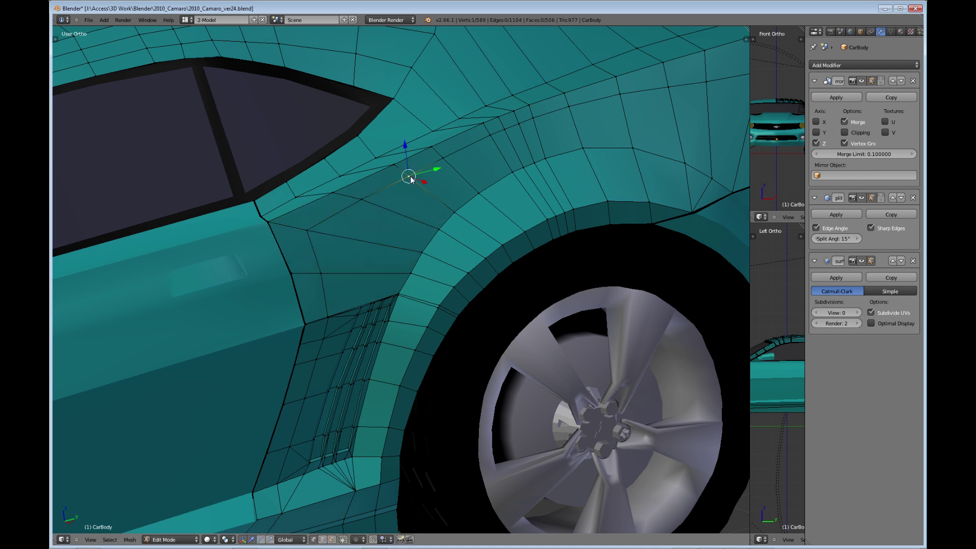
Step: Switch to edge selection and pick the border edges of the fender quad one at a time
key(a)
right_click(335, 216)
right_click(397, 211)
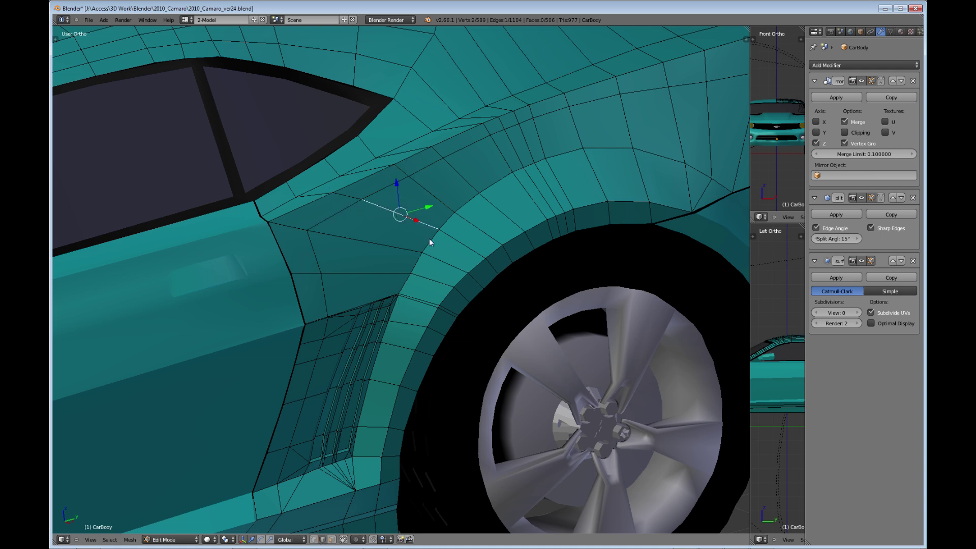
right_click(427, 242)
right_click(380, 240)
right_click(330, 216)
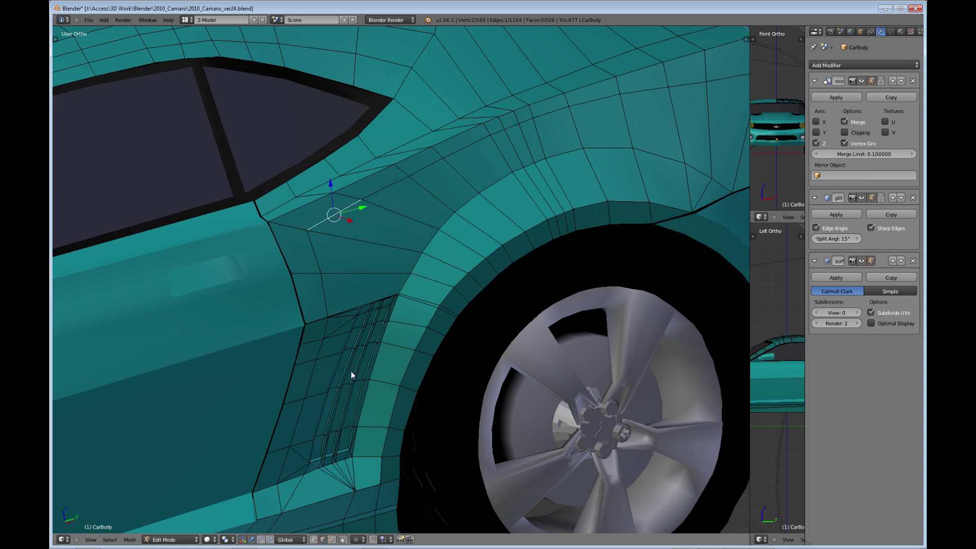
Step: Switch to face selection, pick faces along the rear fender individually, and end on the quad above the side vent
click(331, 539)
right_click(379, 237)
right_click(416, 200)
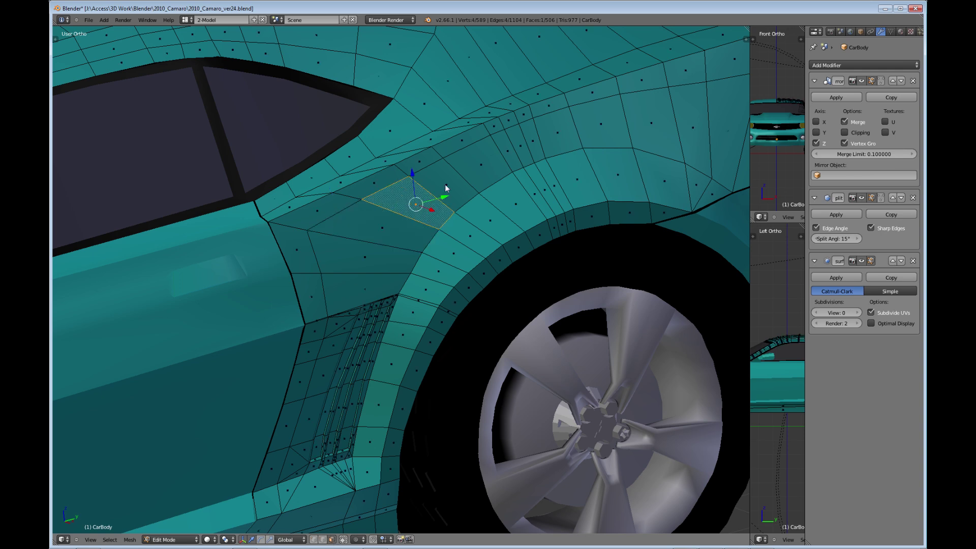
right_click(446, 183)
right_click(479, 165)
right_click(384, 233)
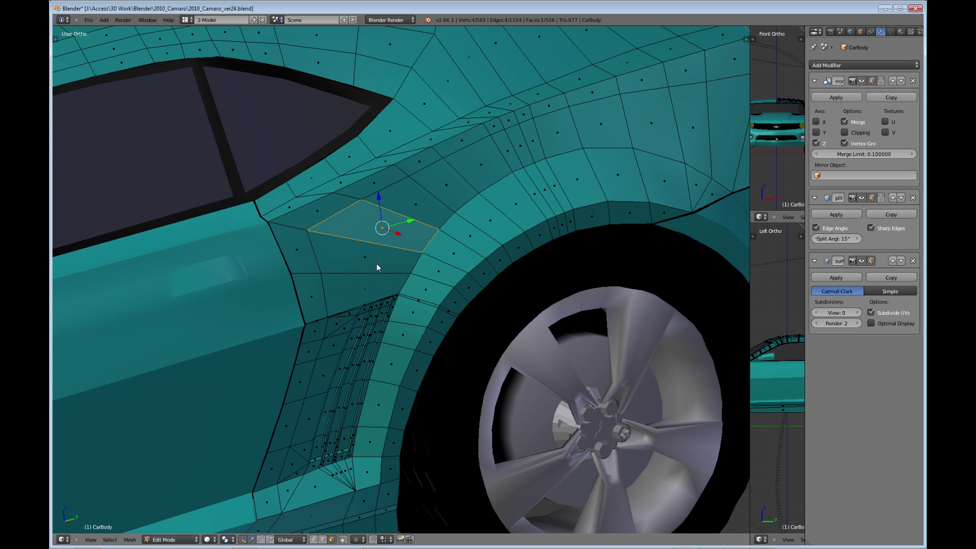
Step: Examine the narrow triangular faces converging below the side vent by selecting them one at a time
scroll(369, 261, down, 1)
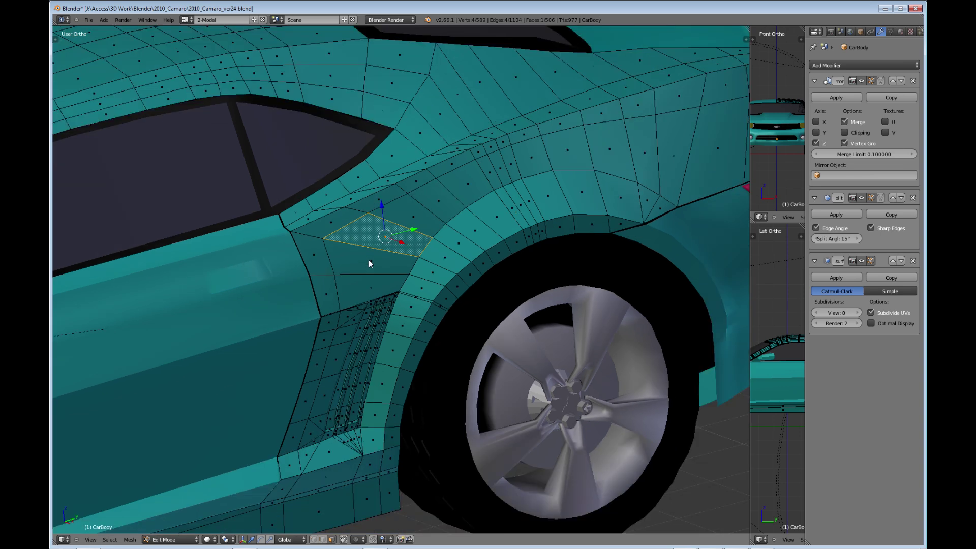
shift+middle_drag(367, 308, 355, 246)
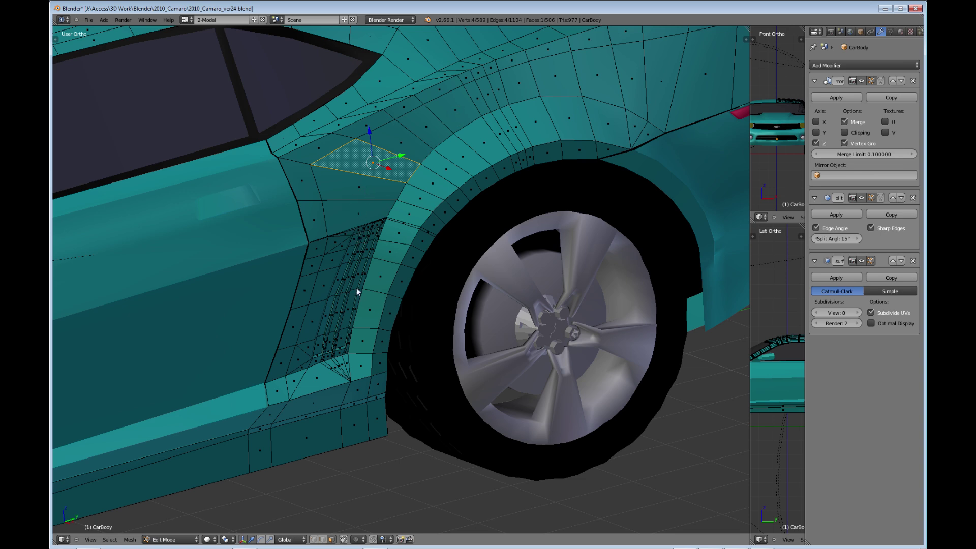
scroll(379, 209, up, 1)
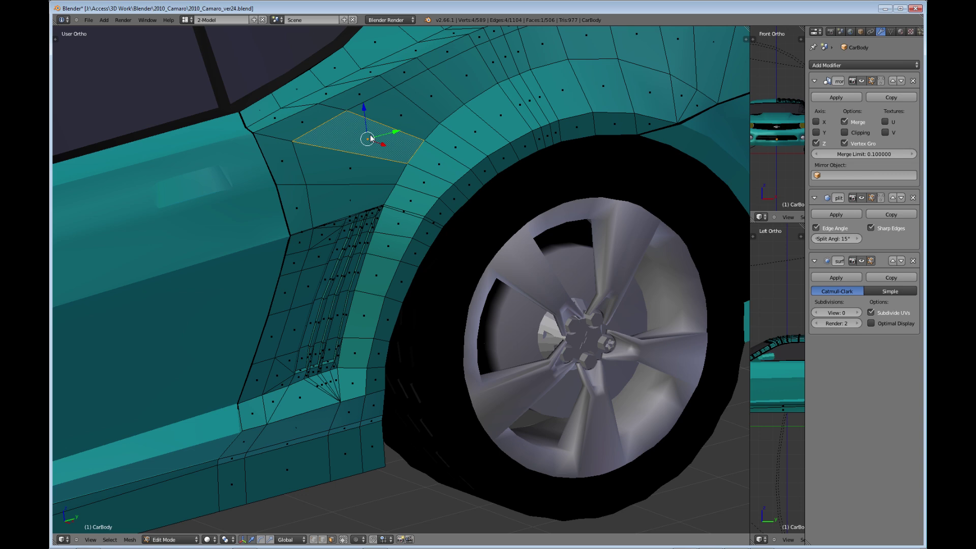
scroll(357, 297, up, 3)
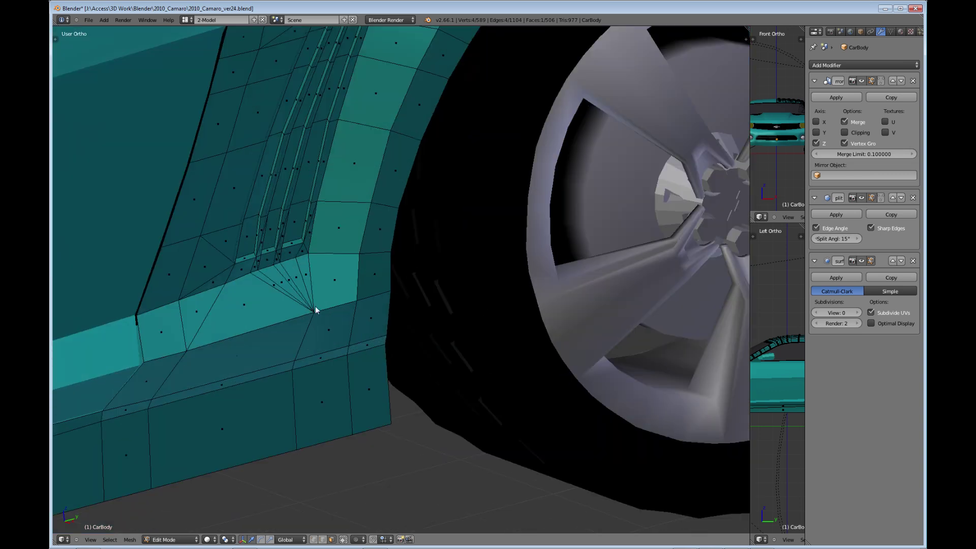
scroll(315, 308, up, 2)
right_click(374, 256)
right_click(358, 261)
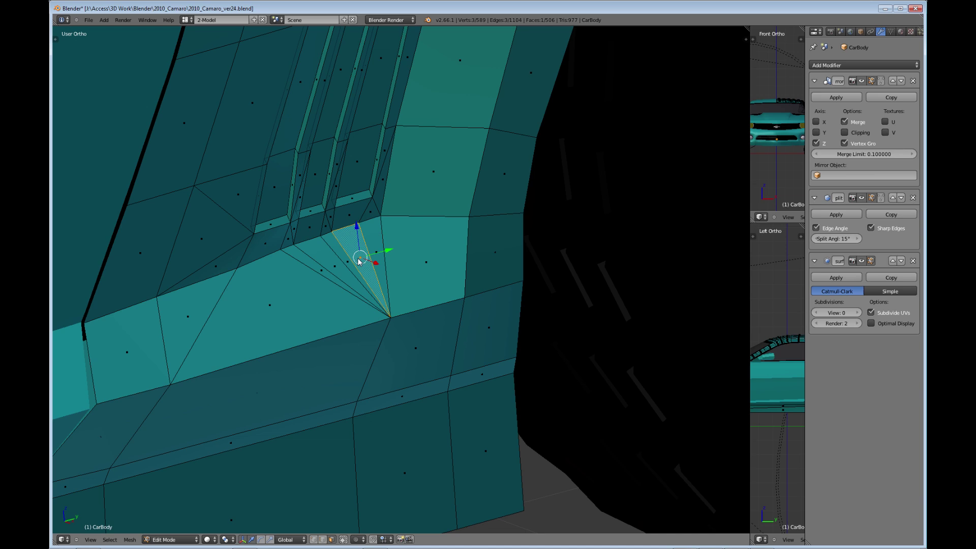
right_click(340, 267)
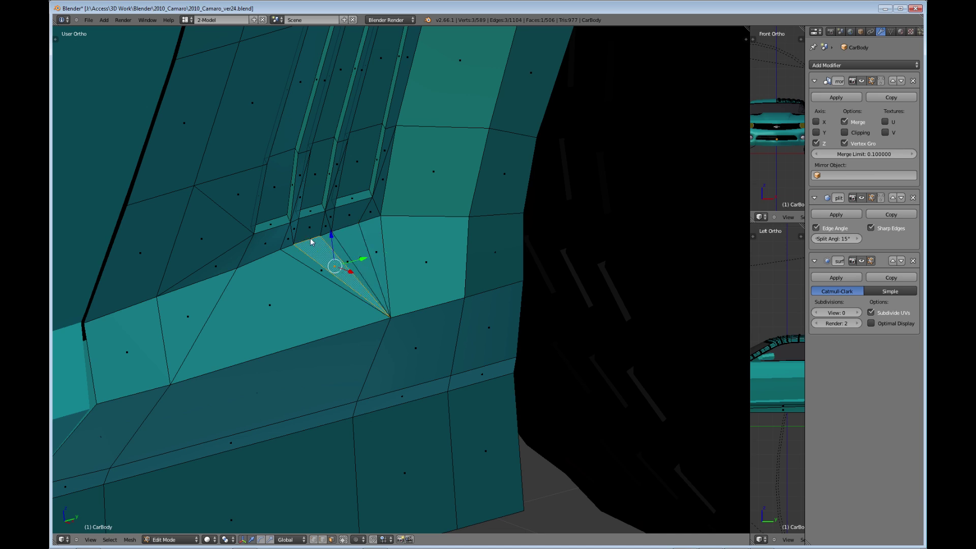
Step: Select the four-sided faces one by one along the rear fender above the wheel arch for comparison
scroll(340, 268, down, 5)
scroll(415, 168, down, 1)
shift+middle_drag(415, 168, 365, 269)
scroll(380, 227, down, 1)
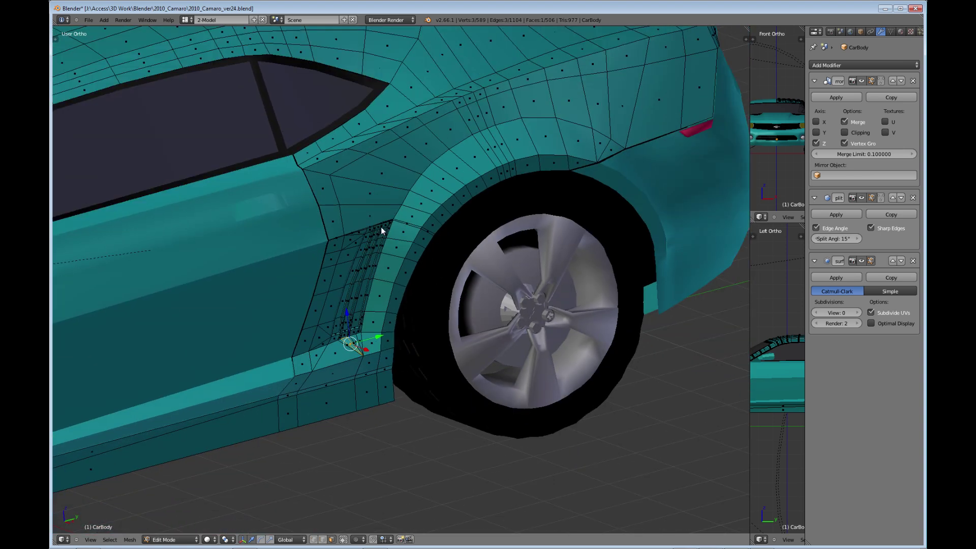
right_click(384, 181)
right_click(408, 153)
right_click(427, 144)
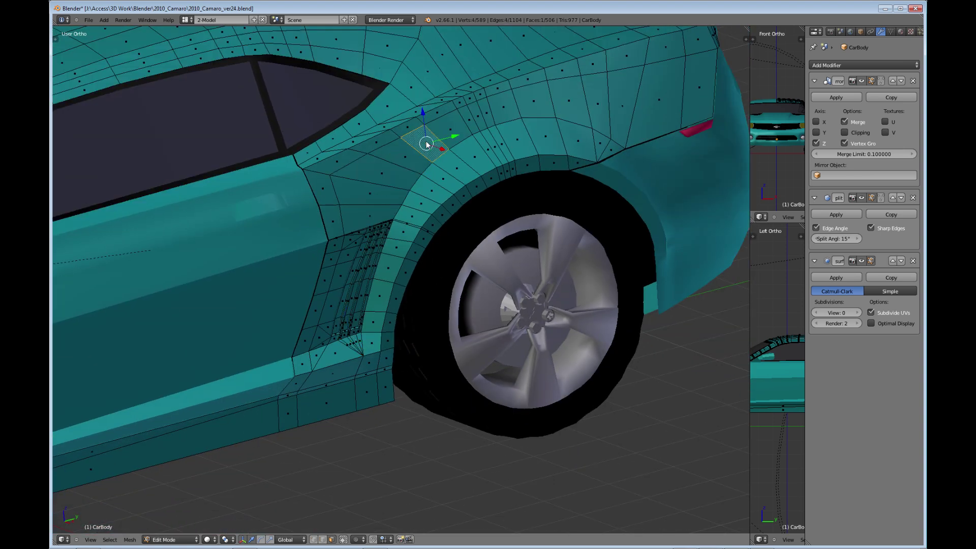
Step: Select individual triangles in the fan below the side vent again and inspect them up close
scroll(323, 422, up, 2)
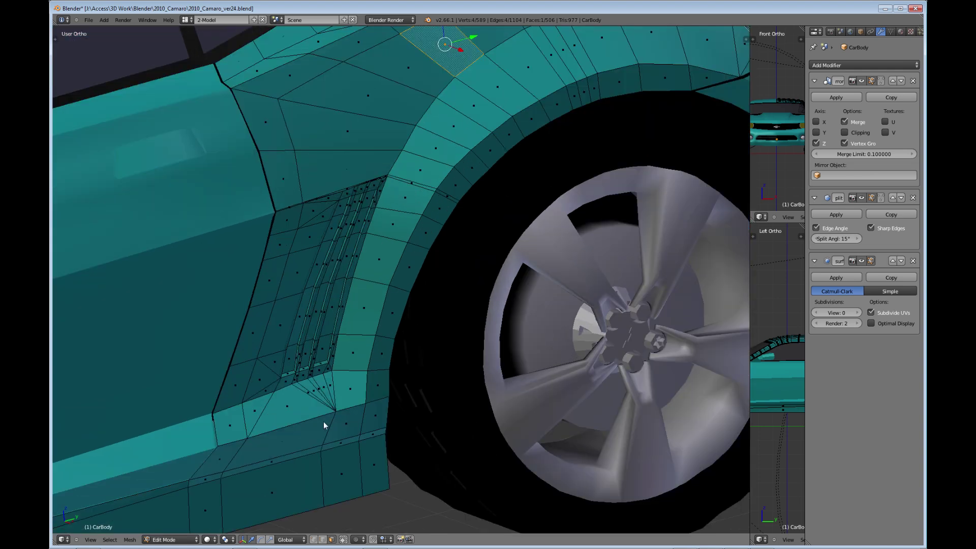
right_click(331, 388)
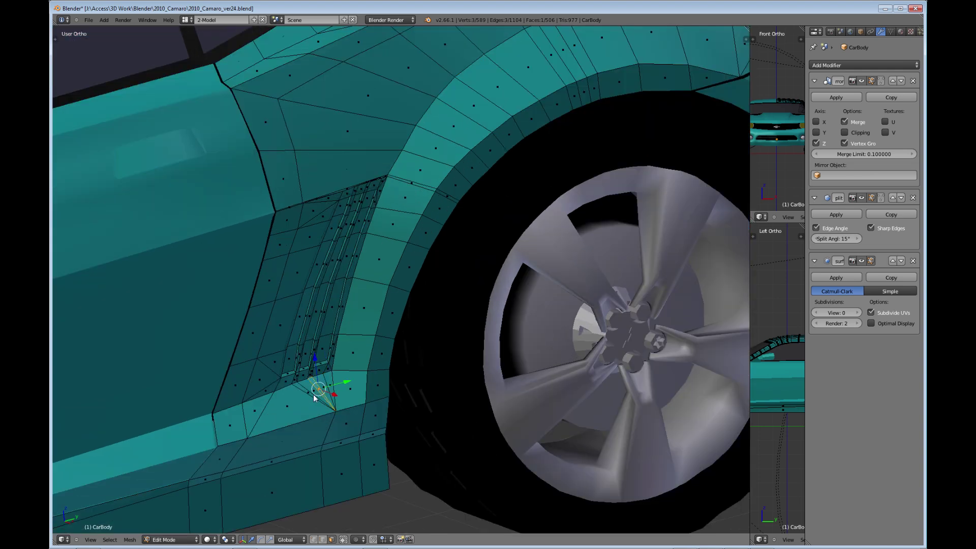
right_click(328, 385)
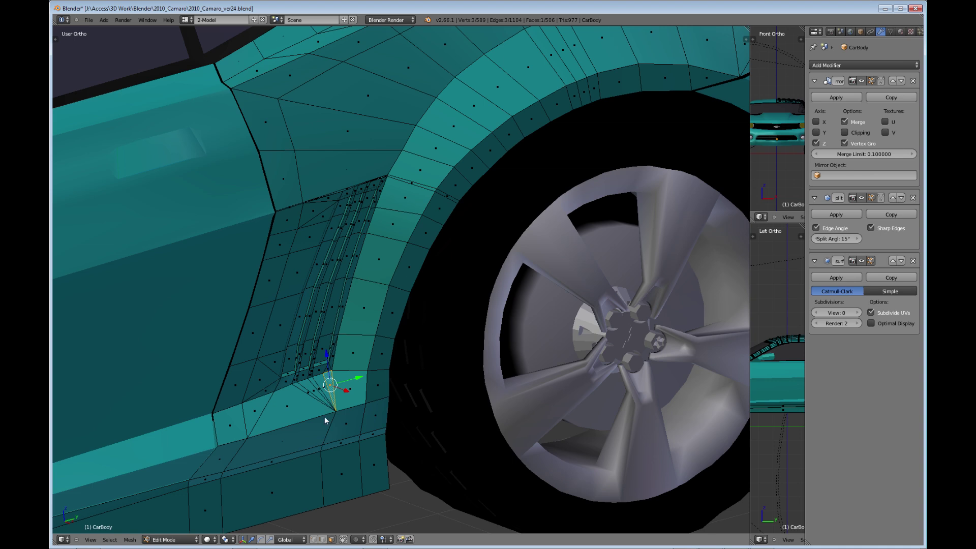
shift+middle_drag(337, 424, 337, 367)
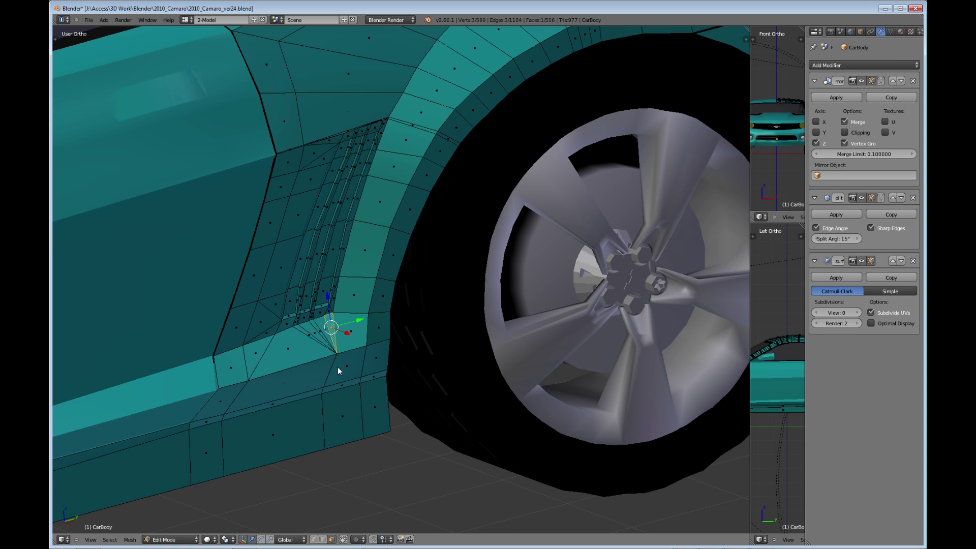
scroll(337, 367, up, 1)
scroll(337, 367, down, 4)
Step: Trace the row of quads from above the side vent up the rear fender by selecting each face in turn
shift+middle_drag(375, 203, 377, 373)
scroll(379, 361, down, 1)
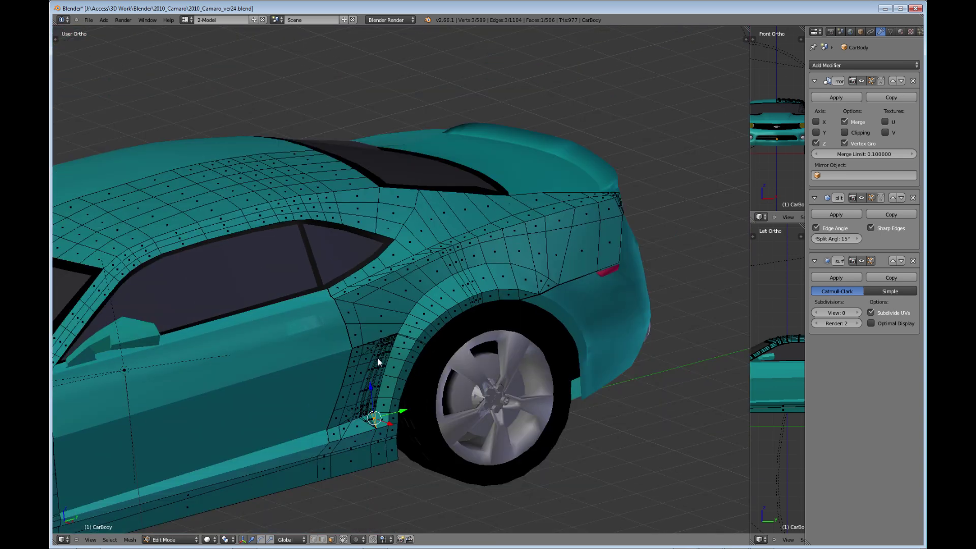
right_click(385, 311)
right_click(391, 303)
right_click(405, 289)
right_click(420, 280)
right_click(437, 271)
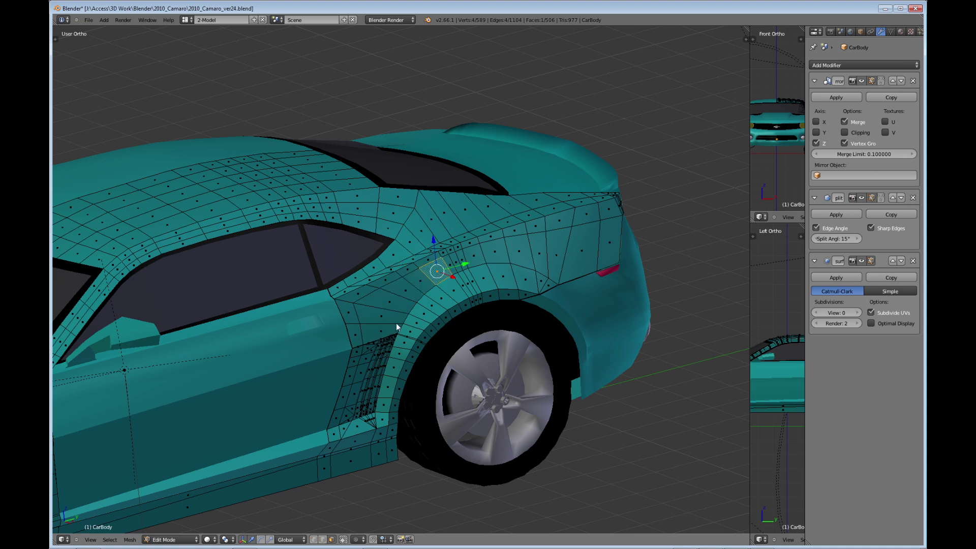
scroll(407, 315, down, 2)
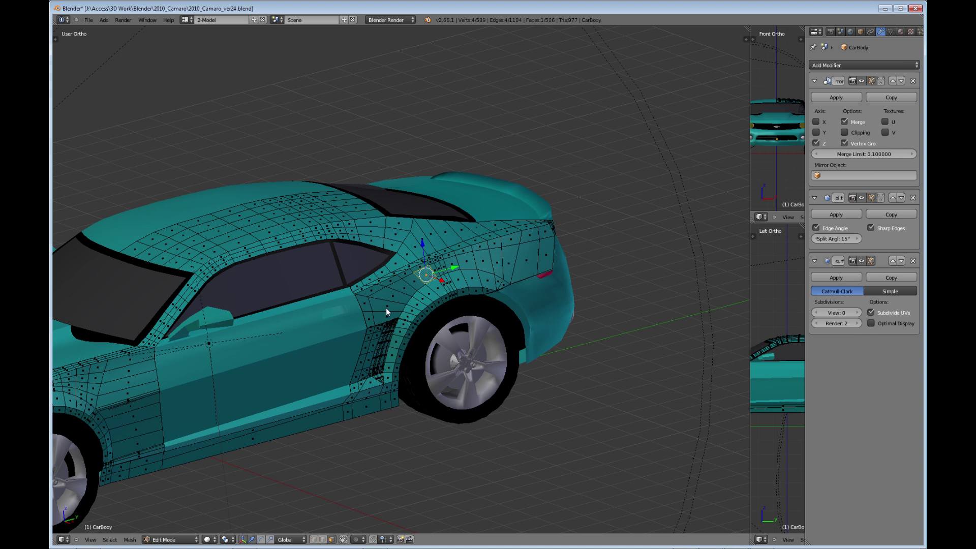
shift+middle_drag(386, 307, 379, 331)
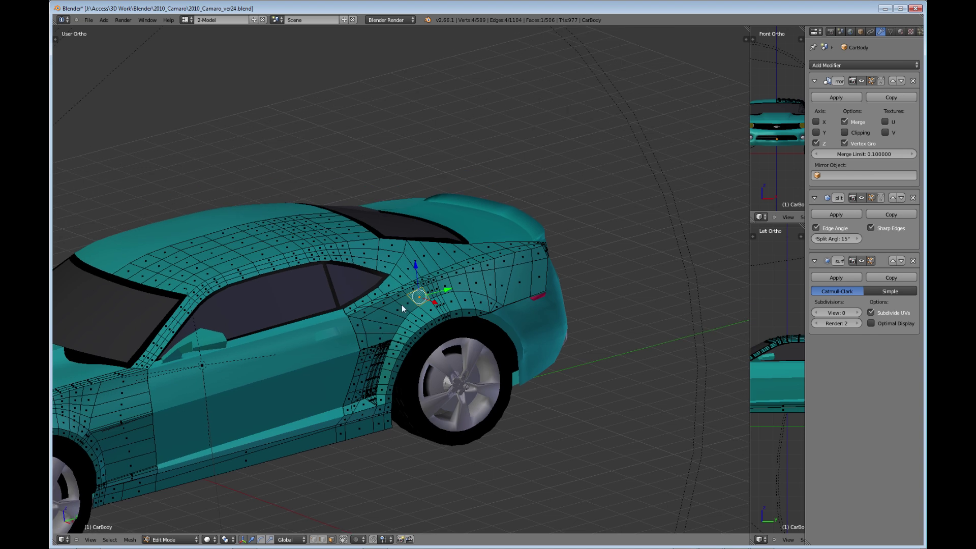
scroll(412, 315, up, 2)
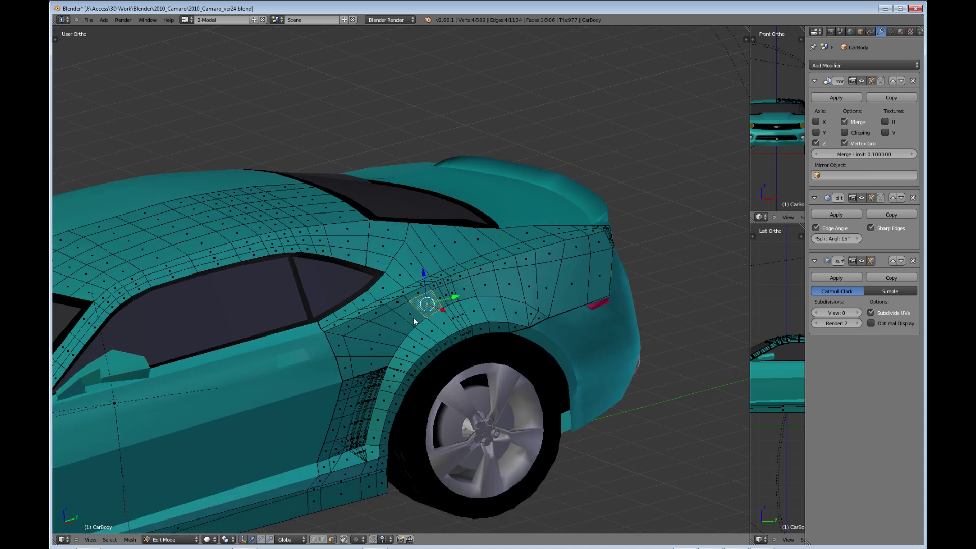
scroll(400, 339, down, 2)
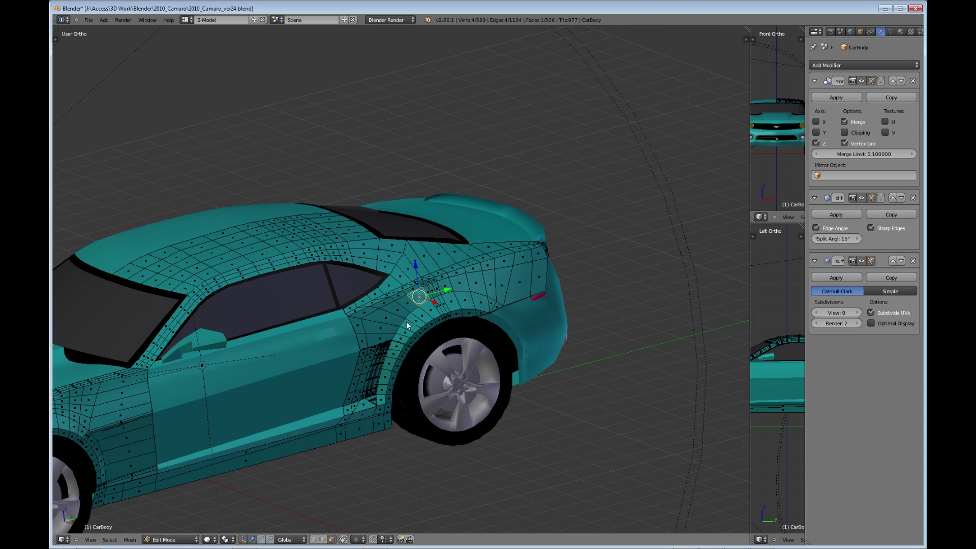
Step: Return to Object Mode, add another Subdivision Surface modifier to the car body and set its view subdivisions to 3
scroll(407, 321, up, 1)
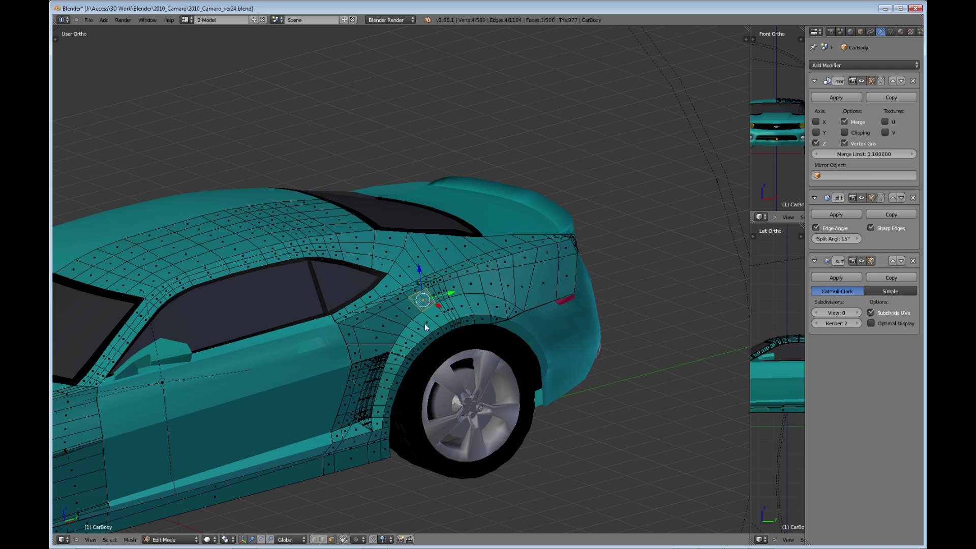
key(Tab)
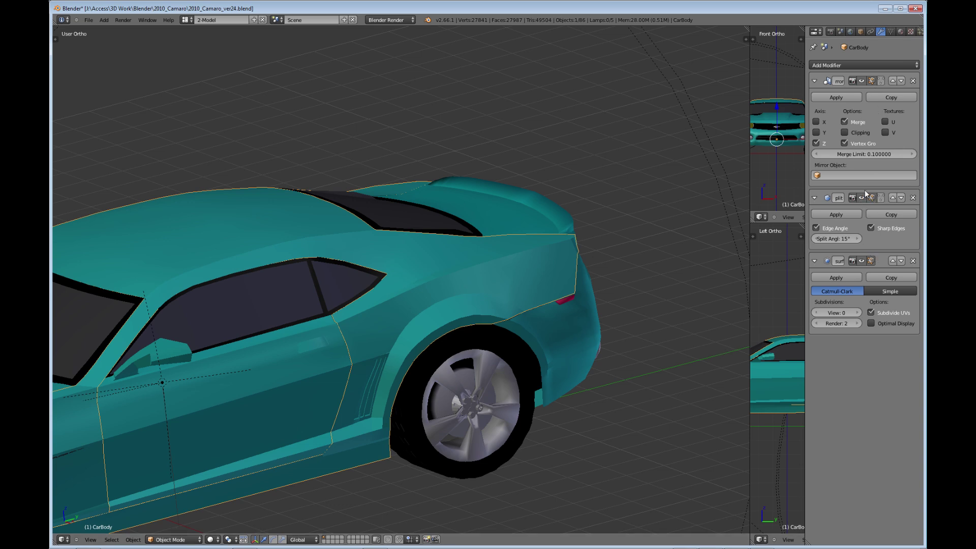
click(860, 67)
click(719, 221)
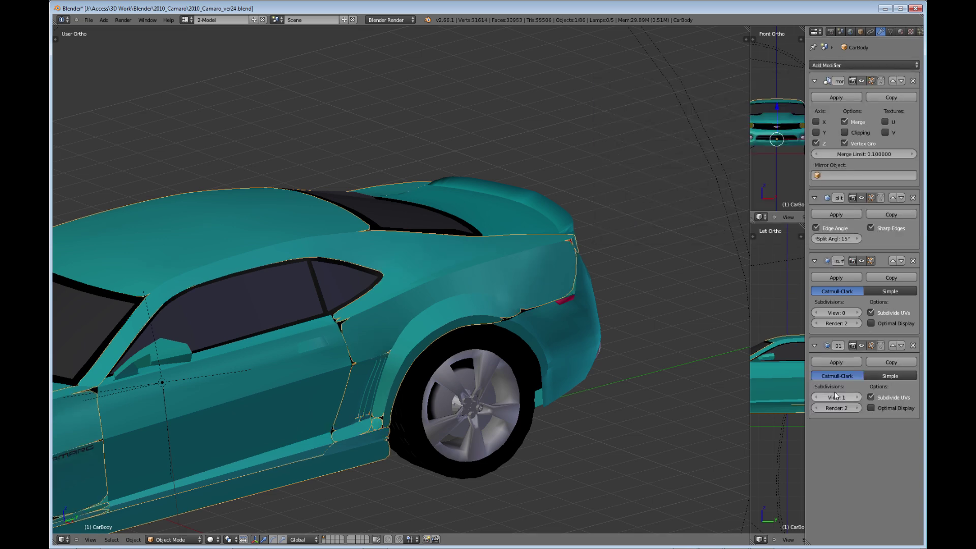
click(858, 398)
click(858, 398)
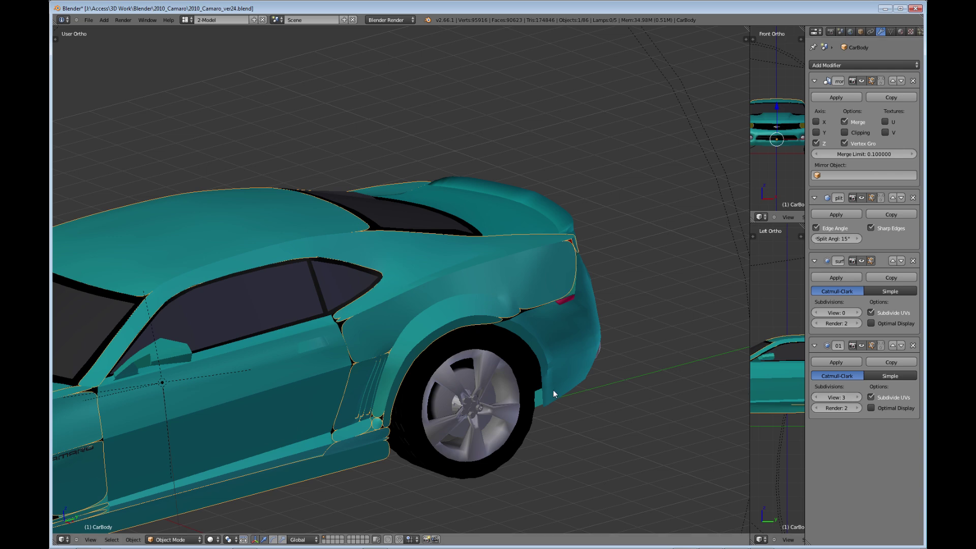
Step: Deselect the car body and examine how the added subdivision affects the panel seams, side vent and rear wheel arch
middle_drag(532, 382, 380, 383)
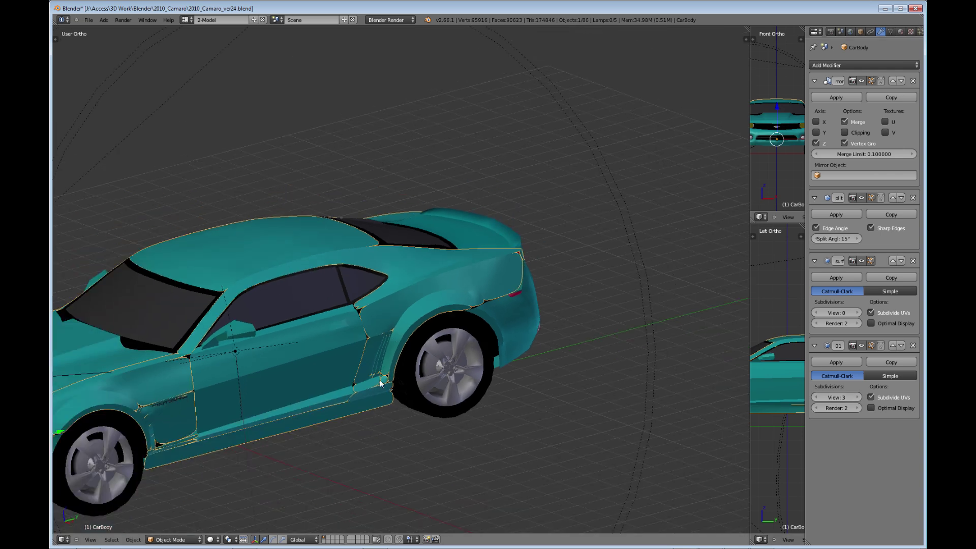
key(Tab)
key(Tab)
middle_drag(380, 382, 395, 382)
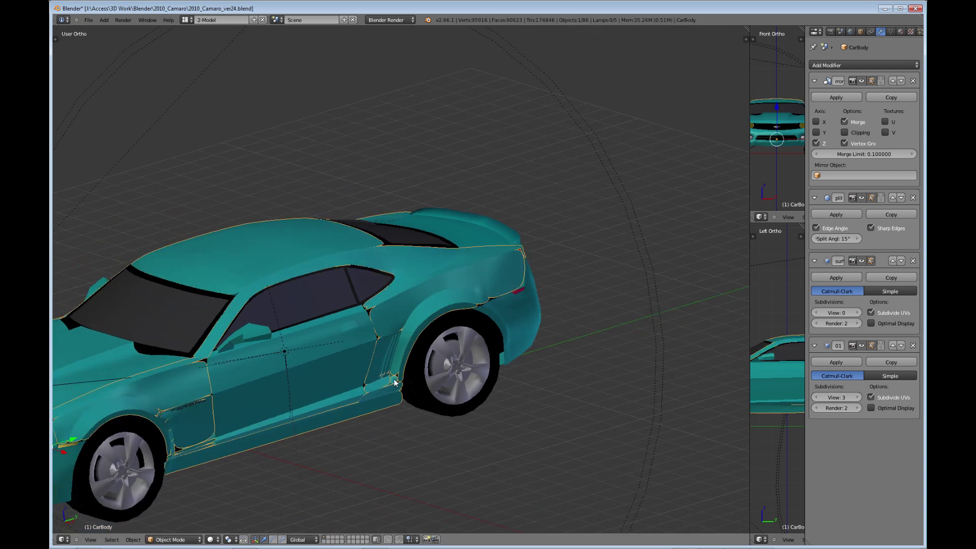
key(a)
scroll(400, 389, up, 3)
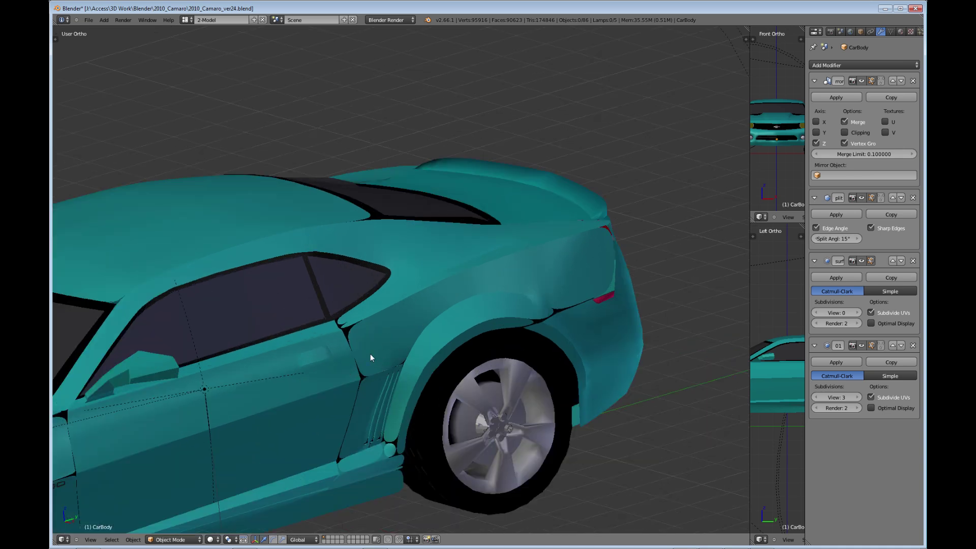
shift+middle_drag(387, 436, 408, 265)
scroll(402, 376, up, 3)
scroll(408, 267, up, 1)
shift+middle_drag(394, 221, 400, 328)
scroll(401, 328, up, 1)
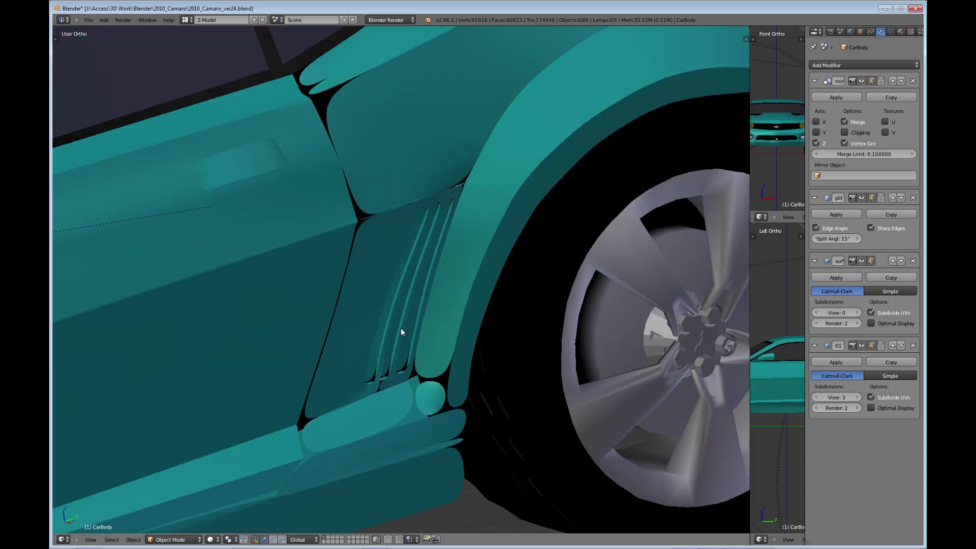
scroll(416, 203, down, 4)
middle_drag(416, 197, 489, 321)
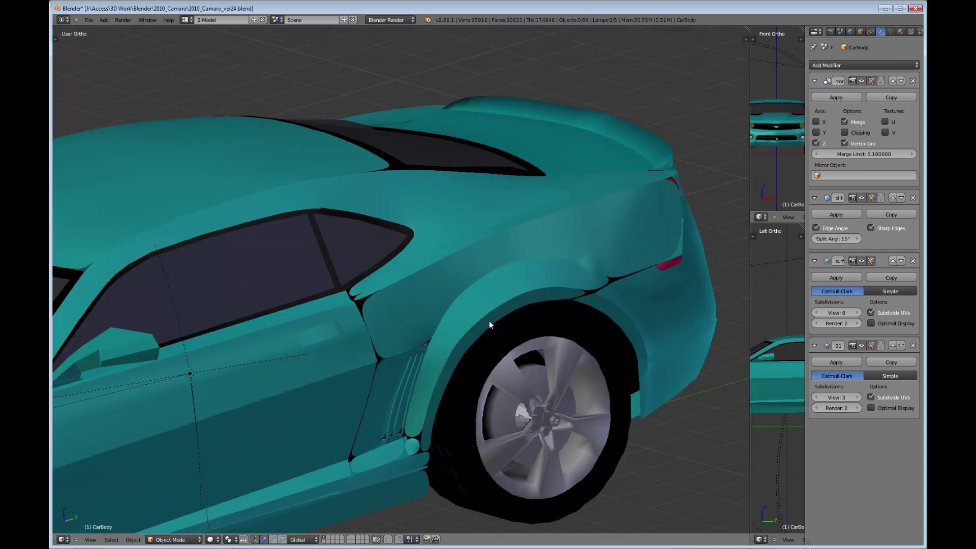
Step: Apply the added Subdivision Surface modifier and show the resulting car body mesh in Edit Mode
click(838, 363)
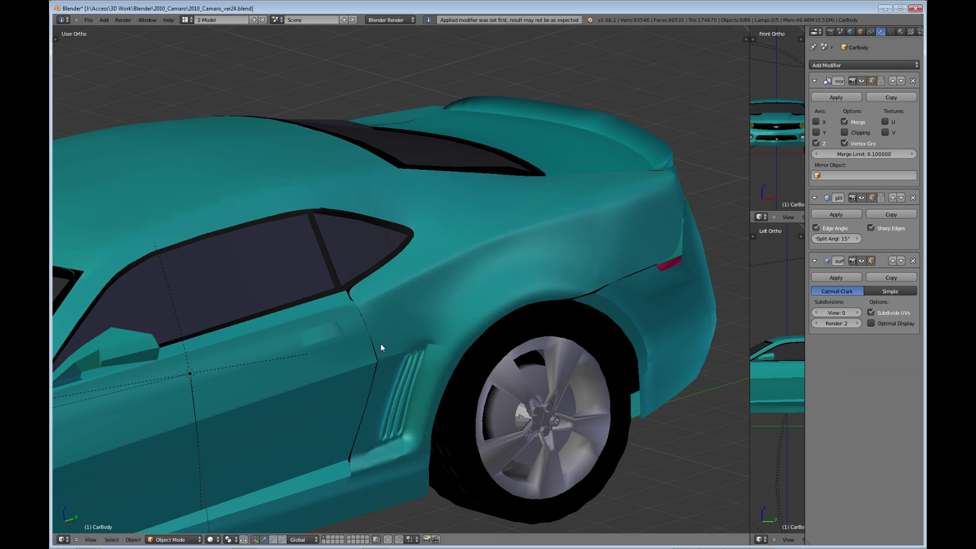
key(Tab)
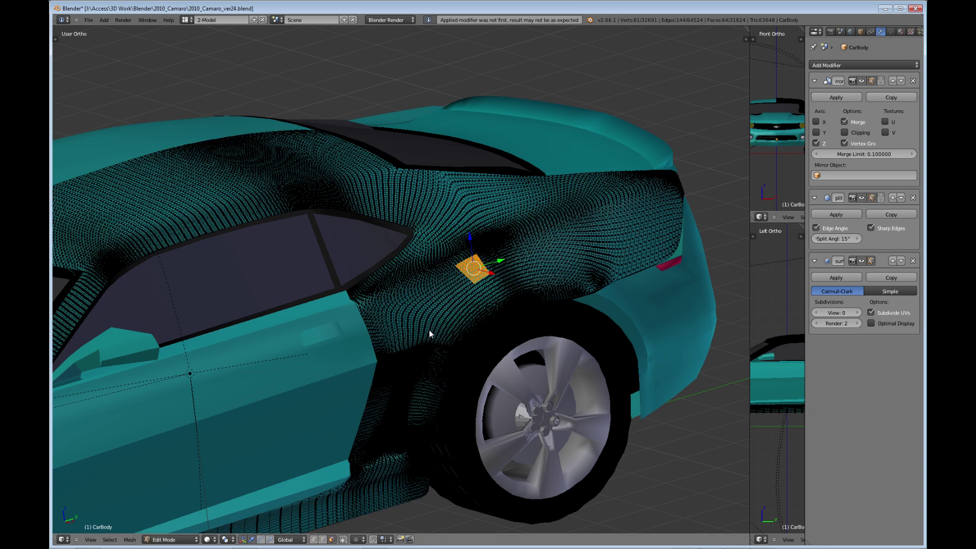
scroll(416, 335, up, 5)
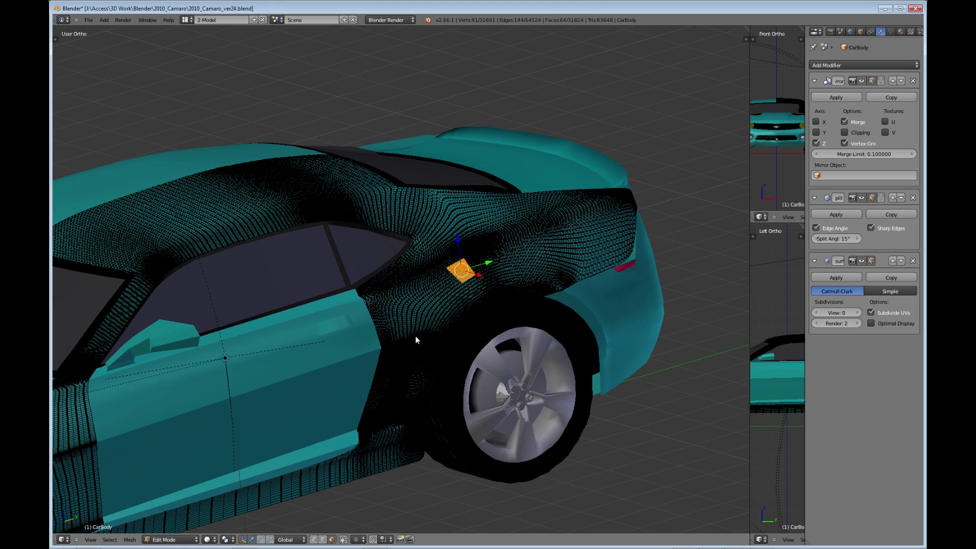
Step: Inspect the density of the subdivided mesh by deselecting and selecting everything, finishing deselected in Object Mode
key(a)
scroll(415, 335, down, 3)
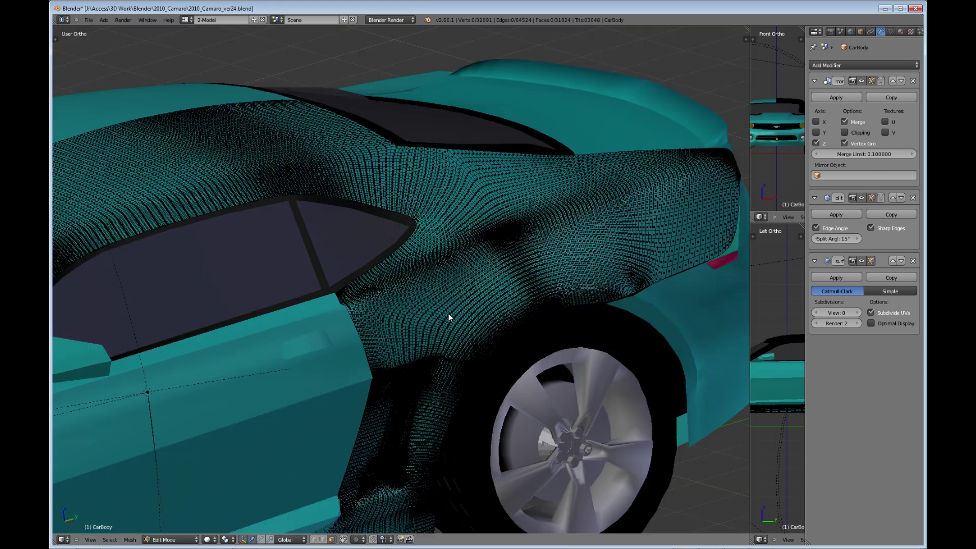
key(a)
scroll(448, 313, down, 3)
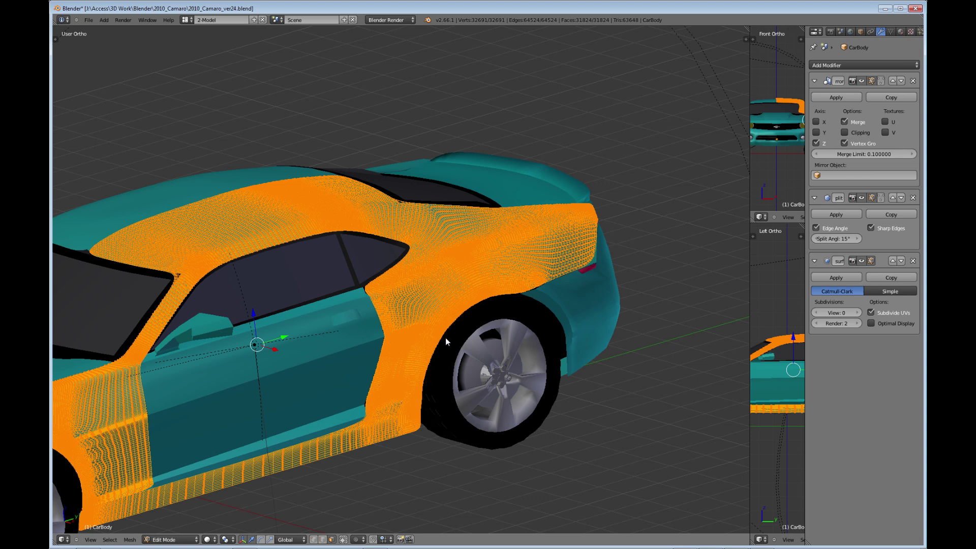
key(a)
middle_drag(407, 386, 405, 407)
key(Tab)
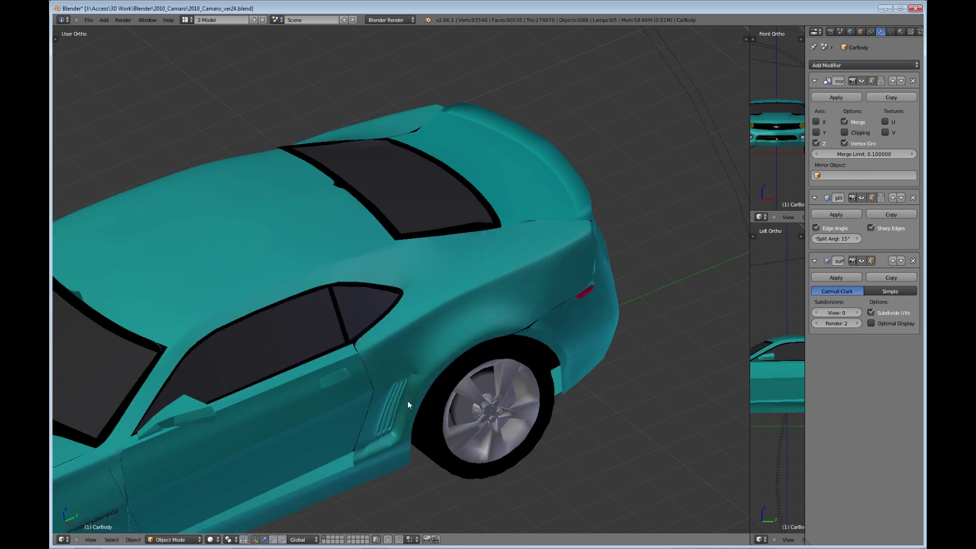
Step: Examine the smoothed surface of the rear fender and the side of the car from several angles
scroll(425, 337, up, 3)
shift+middle_drag(449, 362, 407, 229)
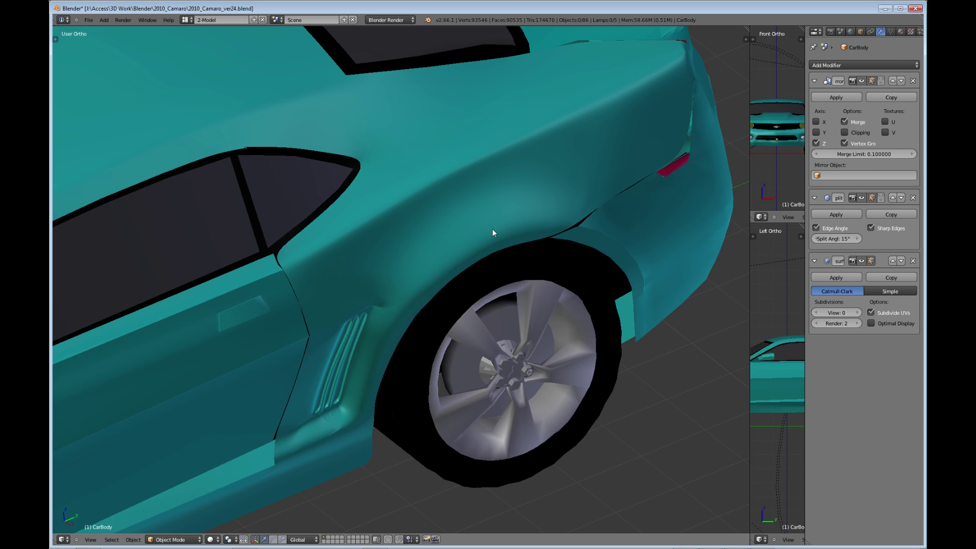
middle_drag(425, 250, 462, 233)
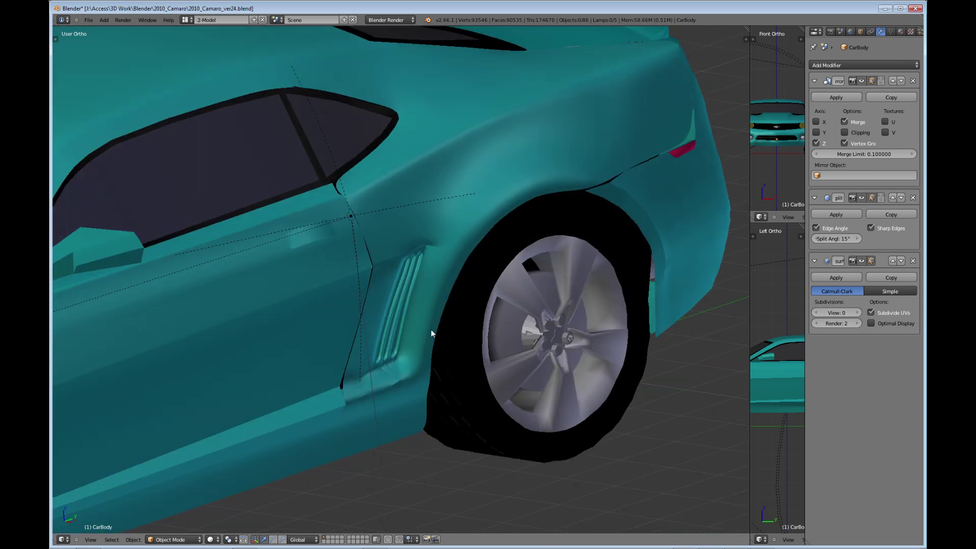
shift+middle_drag(433, 334, 523, 206)
scroll(540, 144, down, 3)
shift+middle_drag(526, 153, 590, 242)
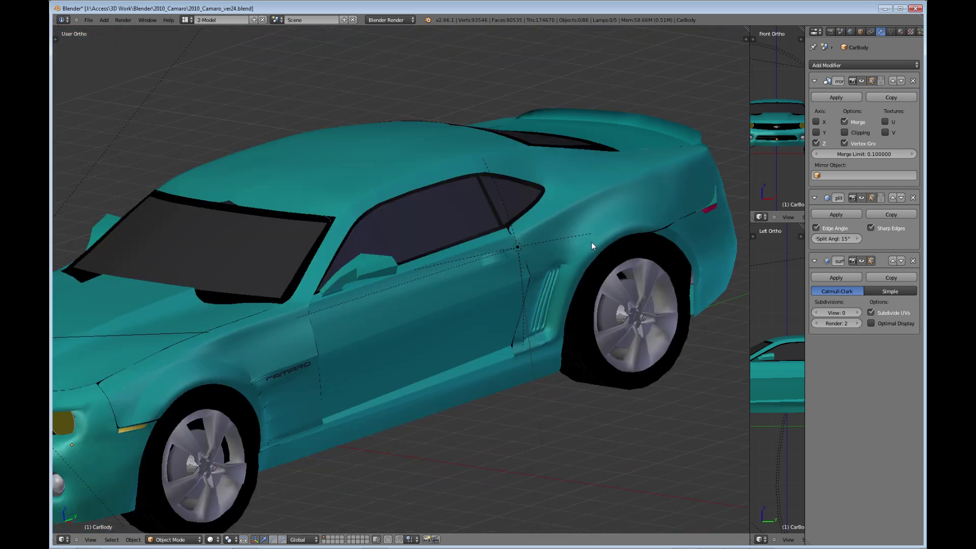
Step: Inspect the shading just below the side vent up close, where the narrow triangles converge, and compare it with the surrounding fender
scroll(583, 294, up, 2)
shift+middle_drag(583, 295, 436, 251)
scroll(480, 332, up, 2)
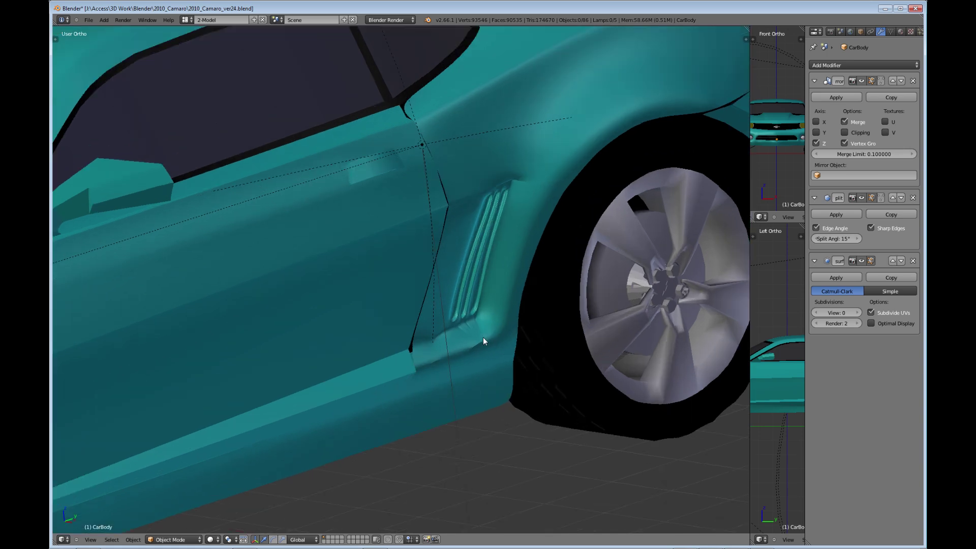
shift+middle_drag(494, 351, 474, 267)
scroll(474, 267, up, 3)
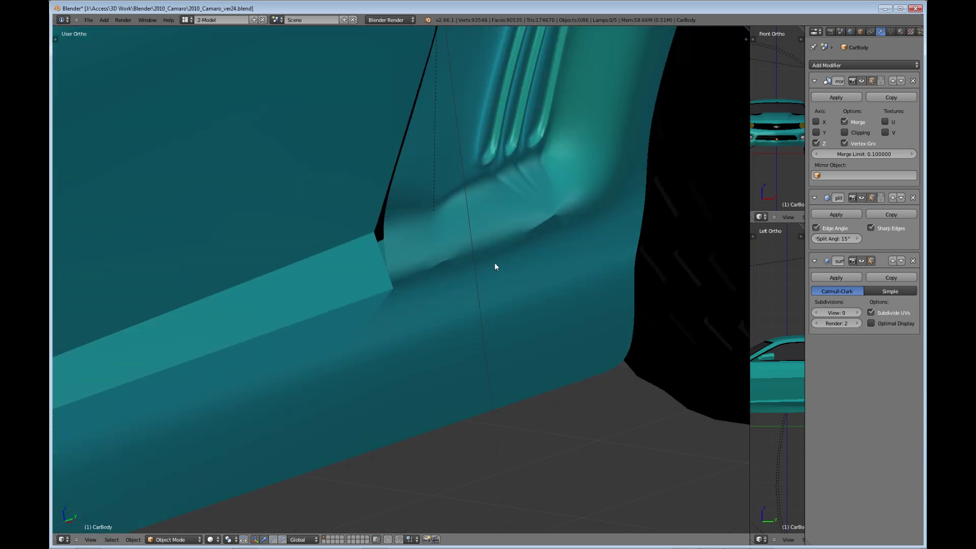
scroll(460, 298, up, 2)
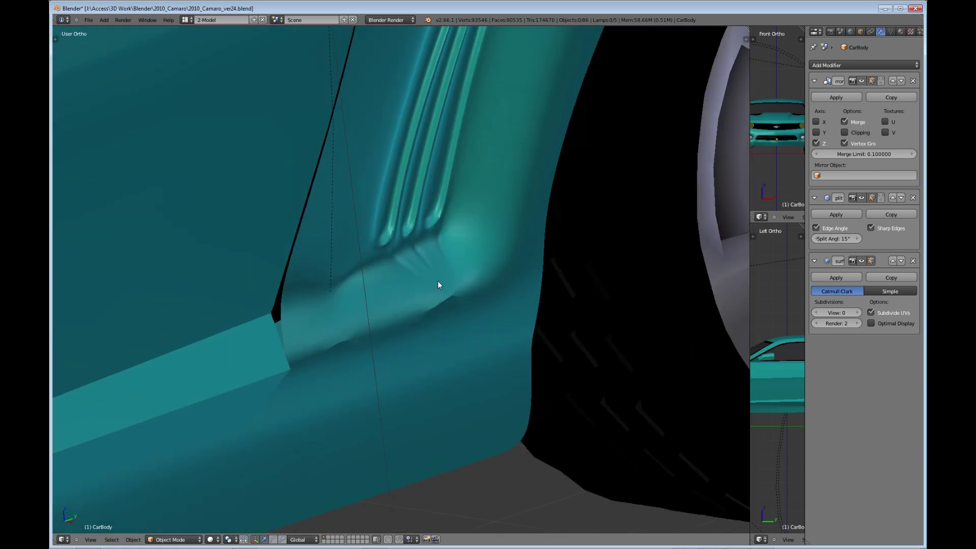
scroll(444, 263, down, 3)
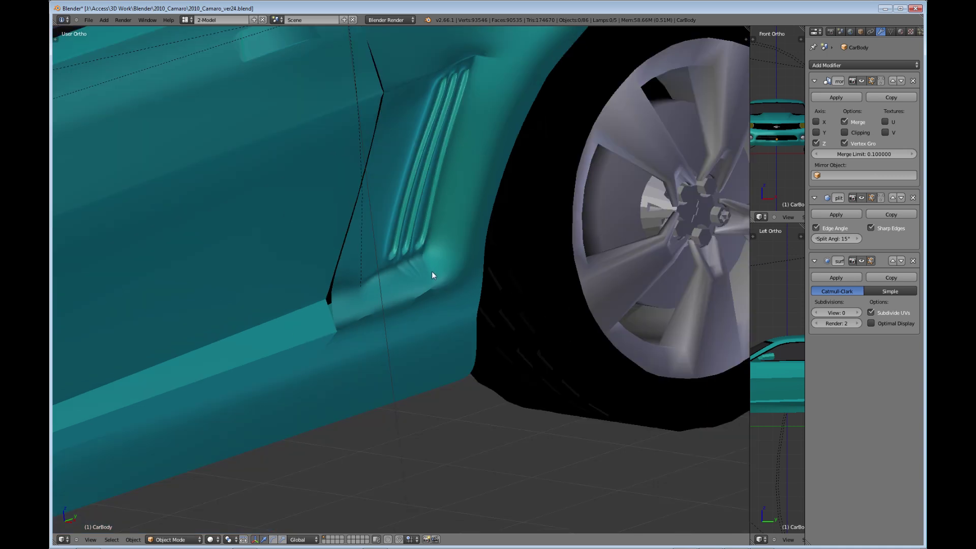
scroll(431, 270, down, 3)
scroll(452, 187, down, 1)
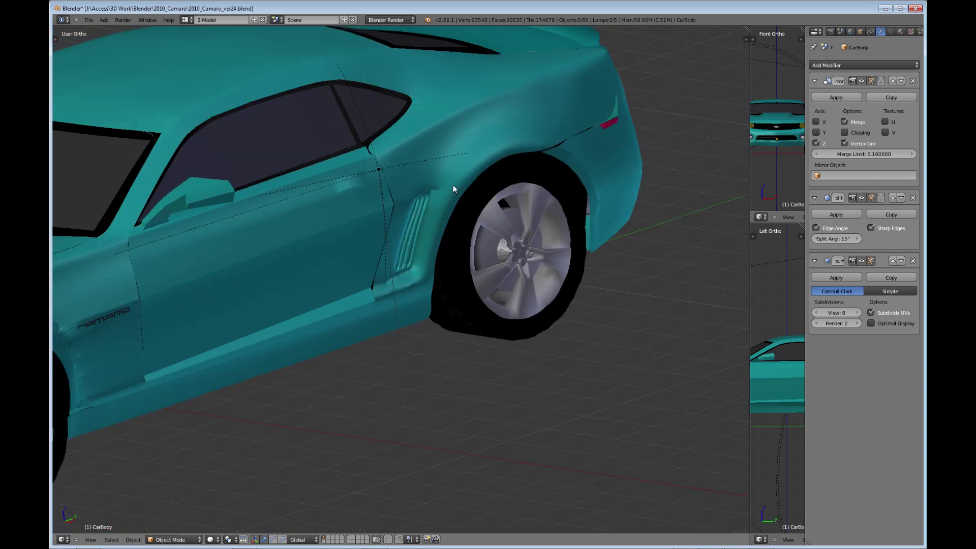
Step: Select the whole subdivided mesh in Edit Mode, and undo back to the original car body mesh without the applied subdivision
key(Tab)
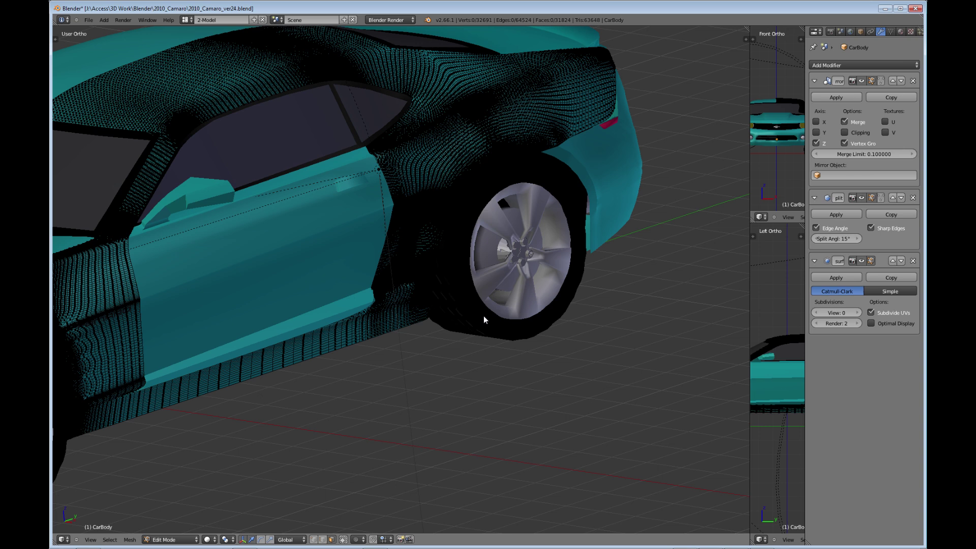
key(a)
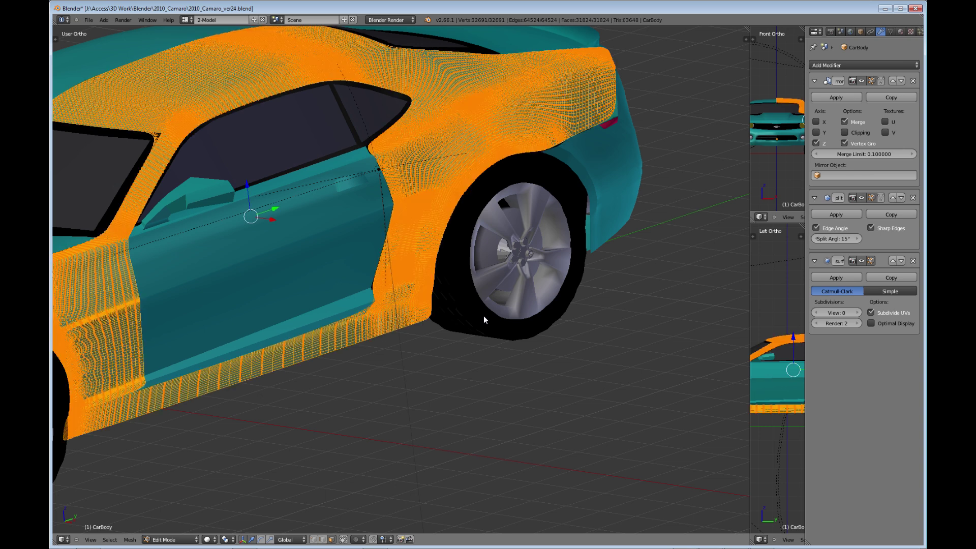
key(ctrl+z)
key(ctrl+z)
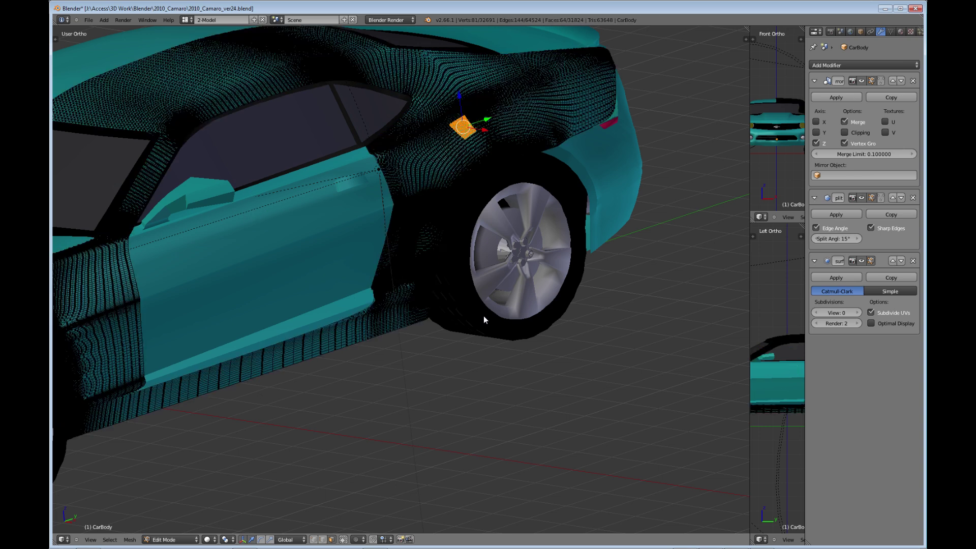
key(ctrl+z)
Step: Examine the triangle fan below the side vent on the original mesh and compare it with the quads along the rear fender
scroll(446, 302, up, 8)
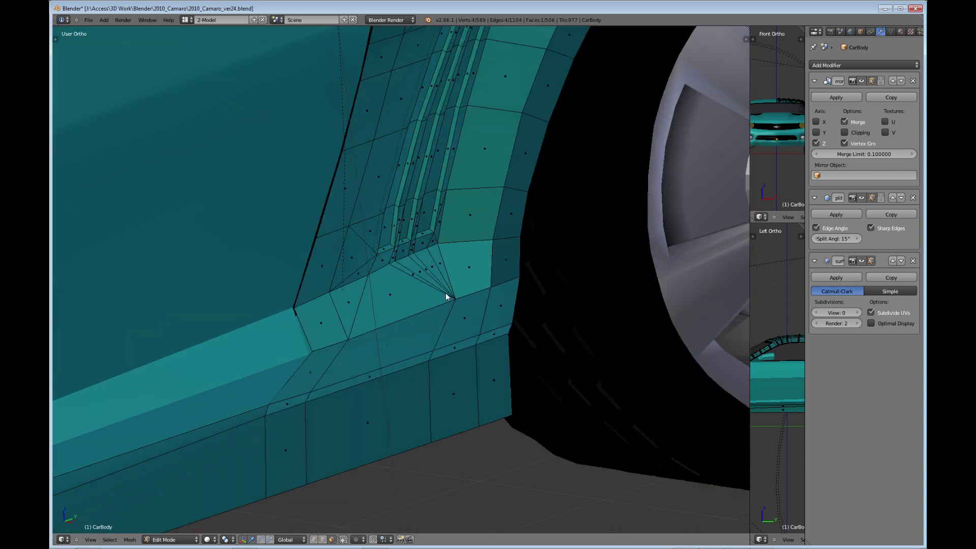
scroll(474, 203, down, 5)
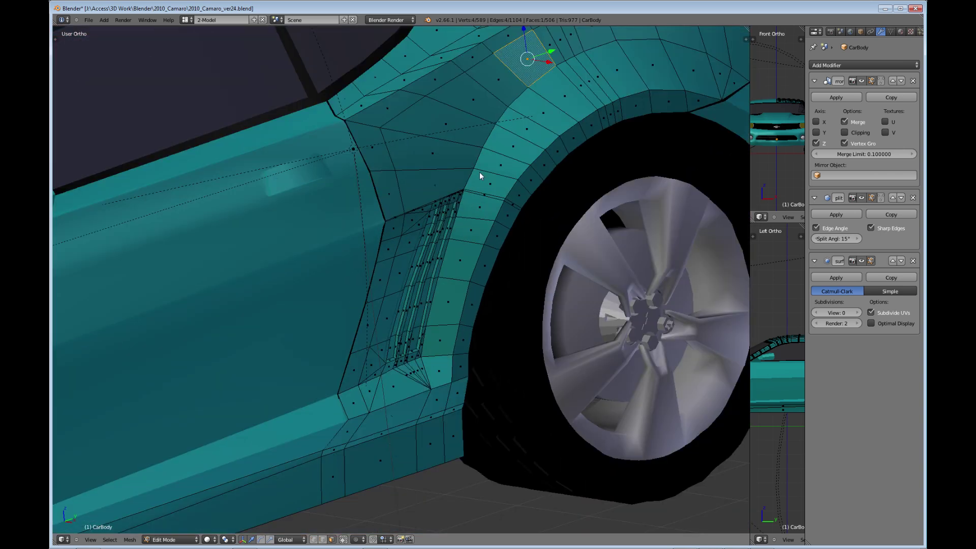
middle_drag(479, 172, 446, 349)
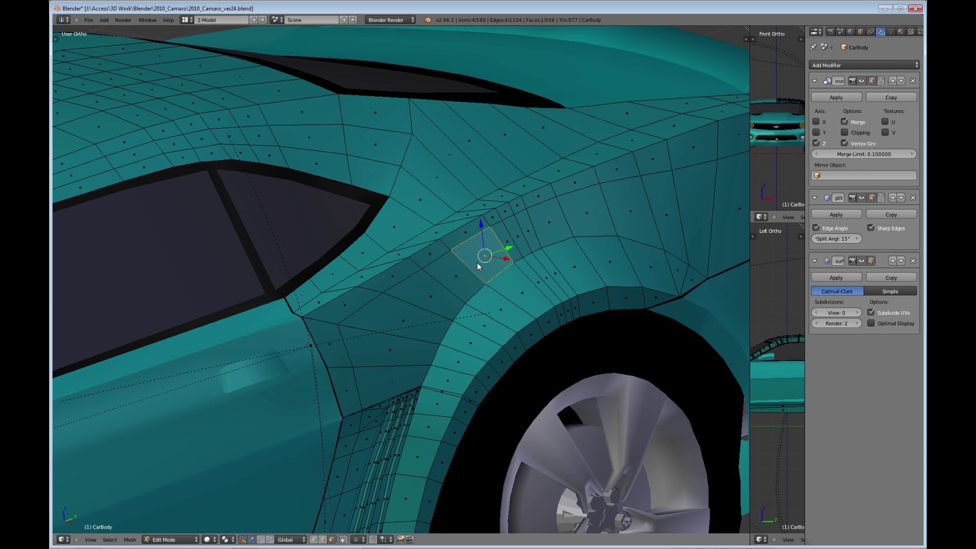
shift+middle_drag(468, 368, 489, 120)
shift+middle_drag(480, 285, 455, 333)
scroll(432, 250, up, 4)
scroll(464, 334, up, 2)
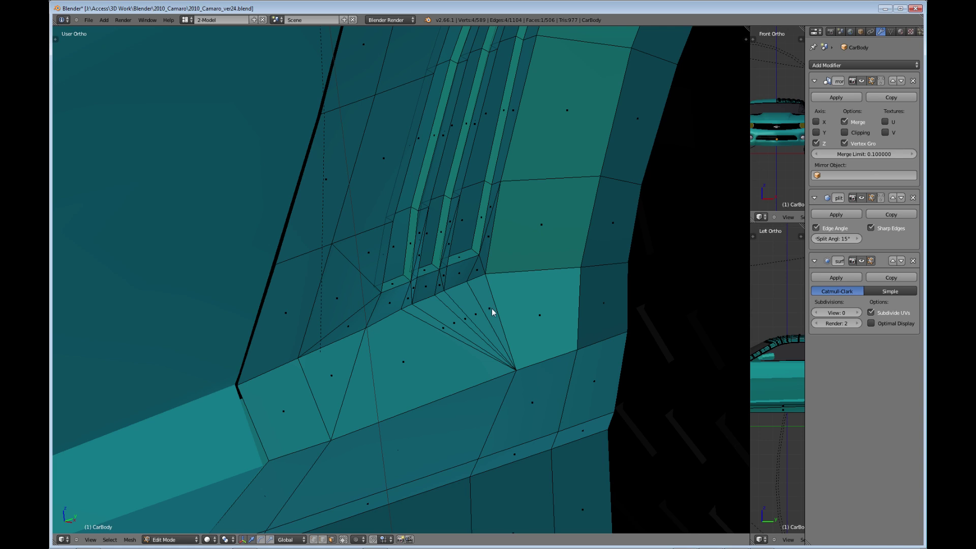
Step: Review the topology along the whole side of the car body, from the front fender and roof to the rear fender
scroll(491, 310, down, 5)
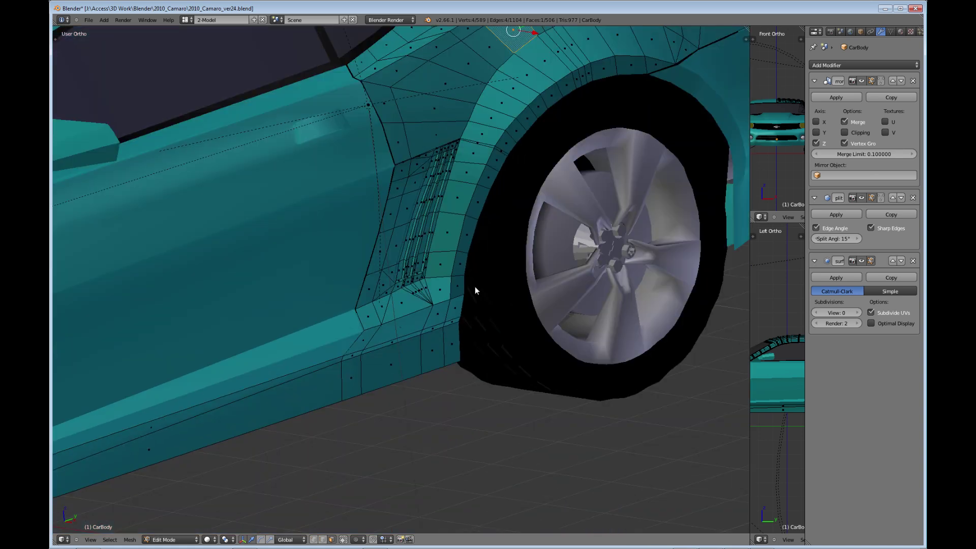
middle_drag(474, 286, 547, 238)
scroll(416, 244, down, 4)
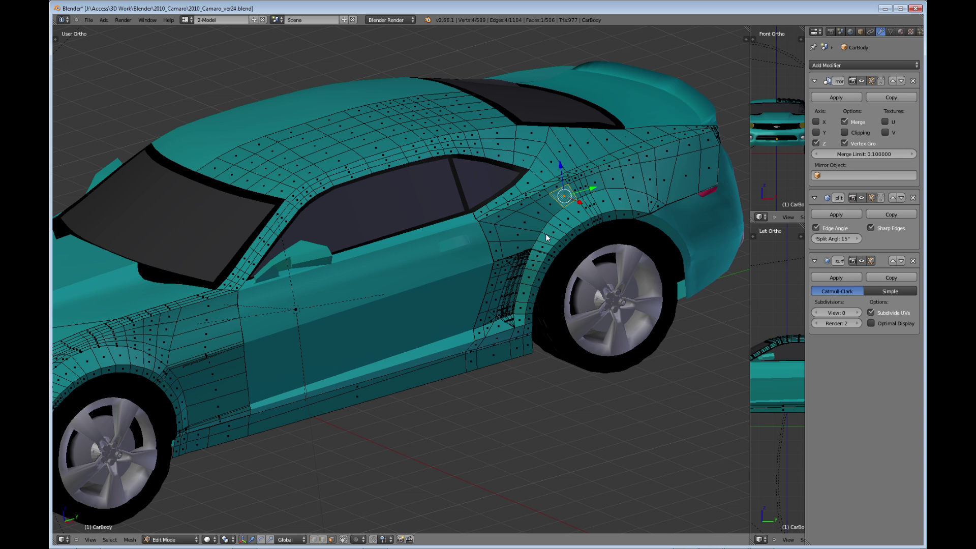
scroll(529, 255, down, 1)
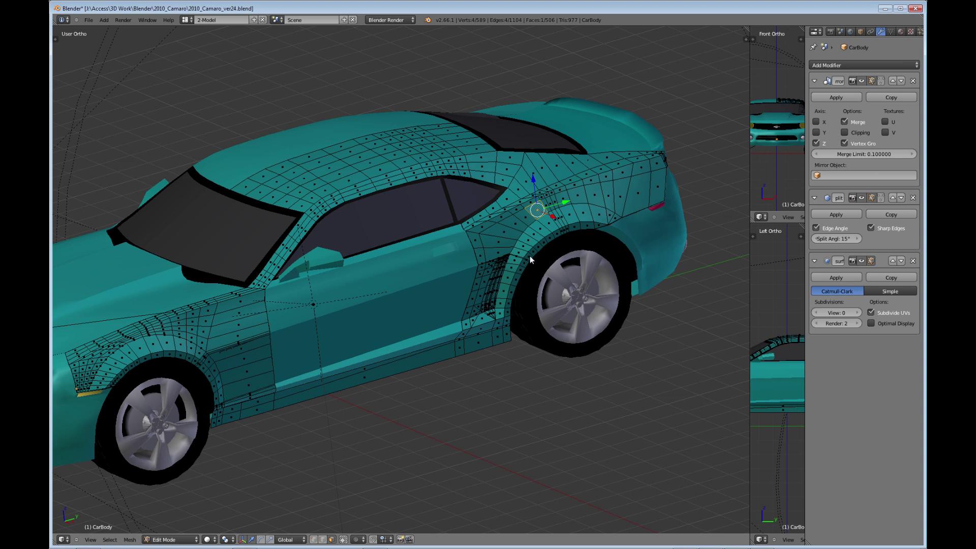
scroll(525, 300, up, 3)
scroll(525, 300, down, 1)
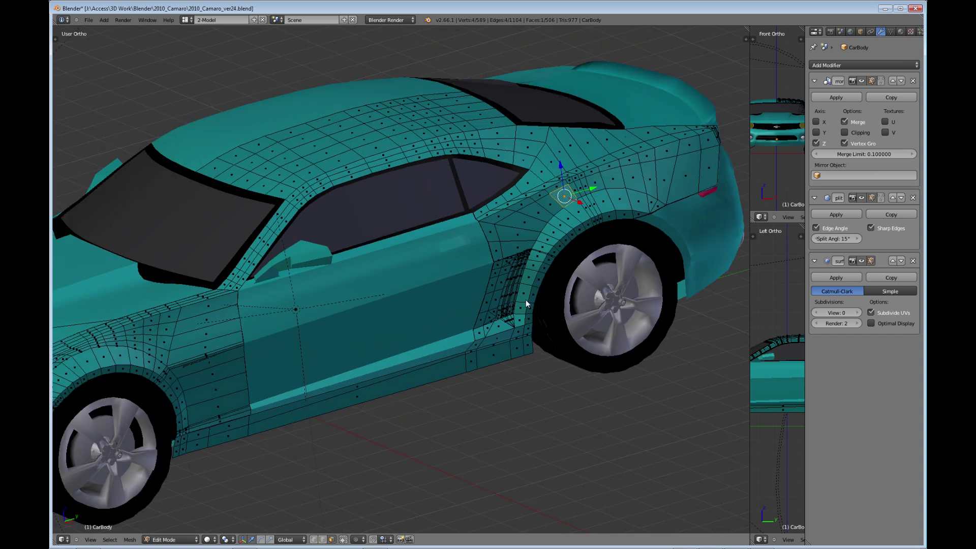
scroll(525, 299, down, 2)
scroll(526, 271, up, 2)
shift+middle_drag(537, 249, 475, 277)
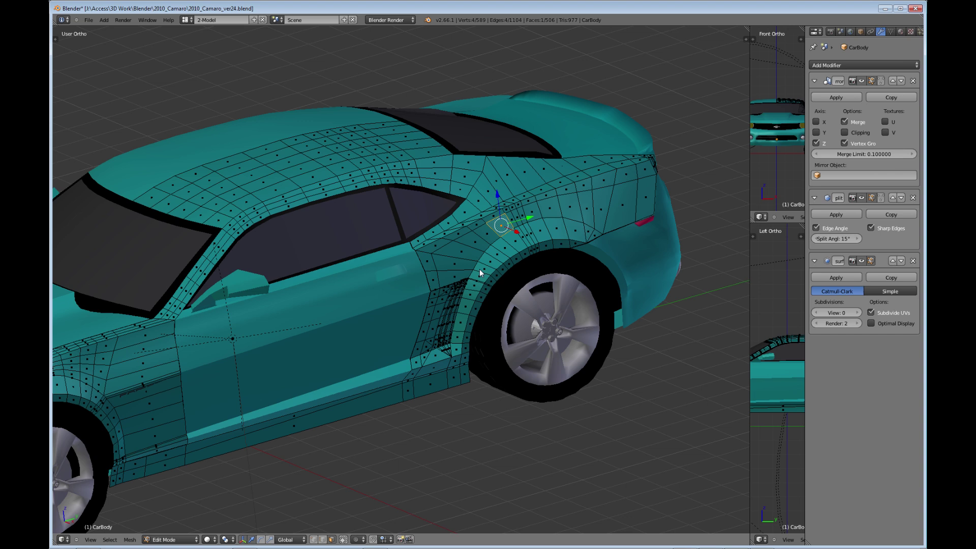
scroll(480, 270, up, 2)
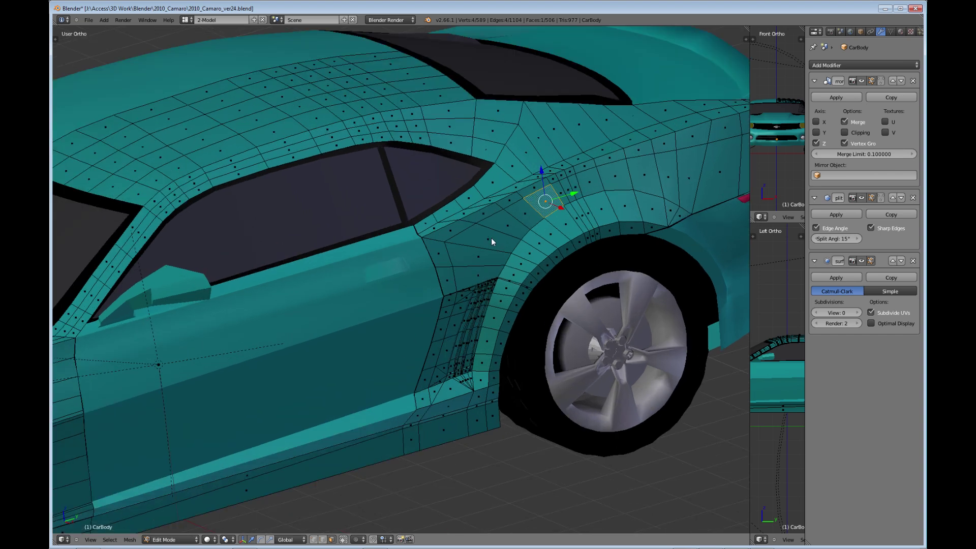
Step: Select the large quad between the rear side window and the wheel arch, and examine the faces surrounding it
right_click(491, 239)
scroll(508, 233, up, 4)
shift+middle_drag(525, 219, 440, 257)
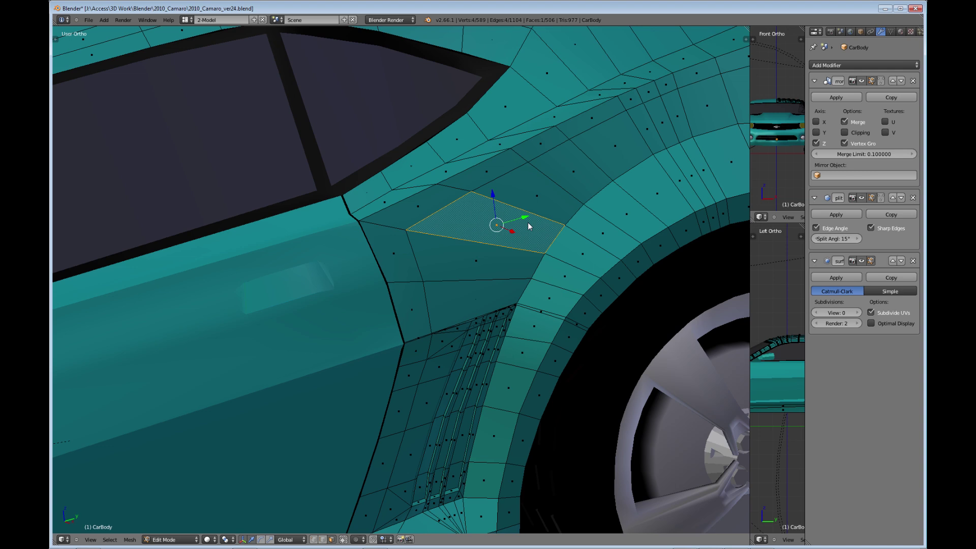
scroll(518, 254, down, 6)
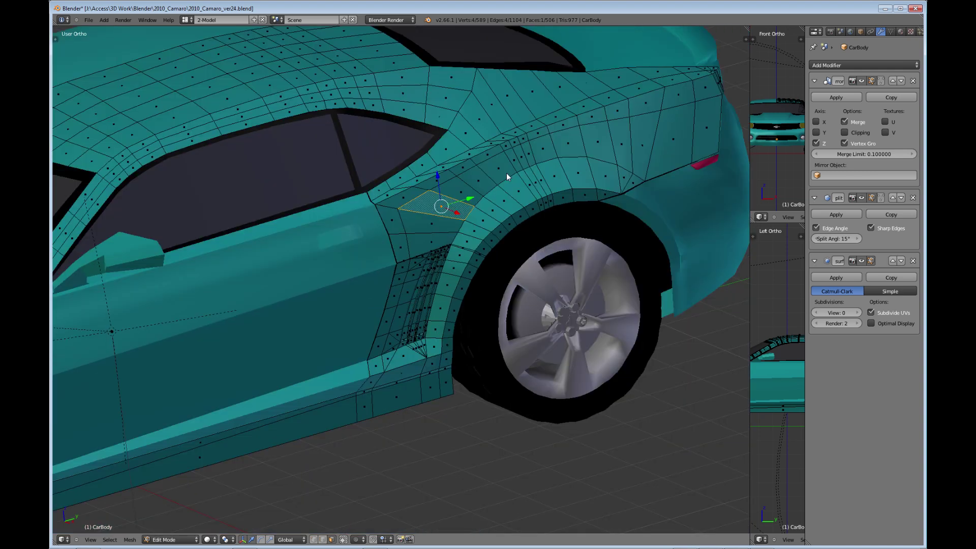
scroll(534, 209, down, 2)
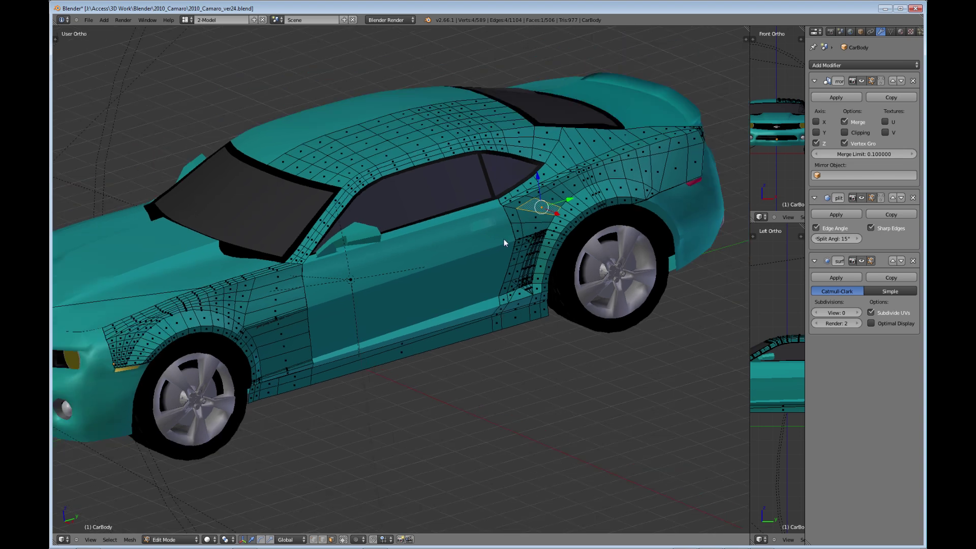
middle_drag(504, 239, 468, 249)
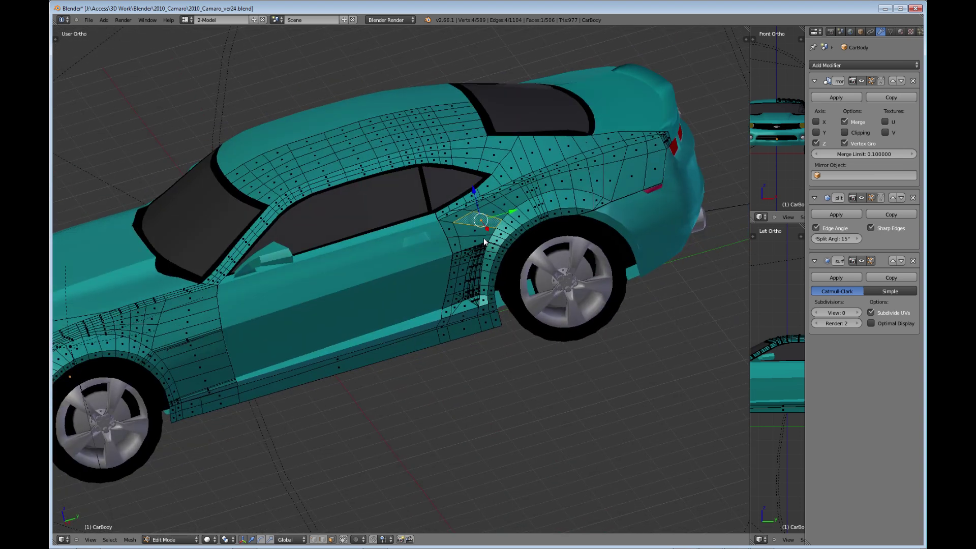
Step: Deselect the whole car body mesh and return to Object Mode
key(a)
scroll(483, 239, down, 4)
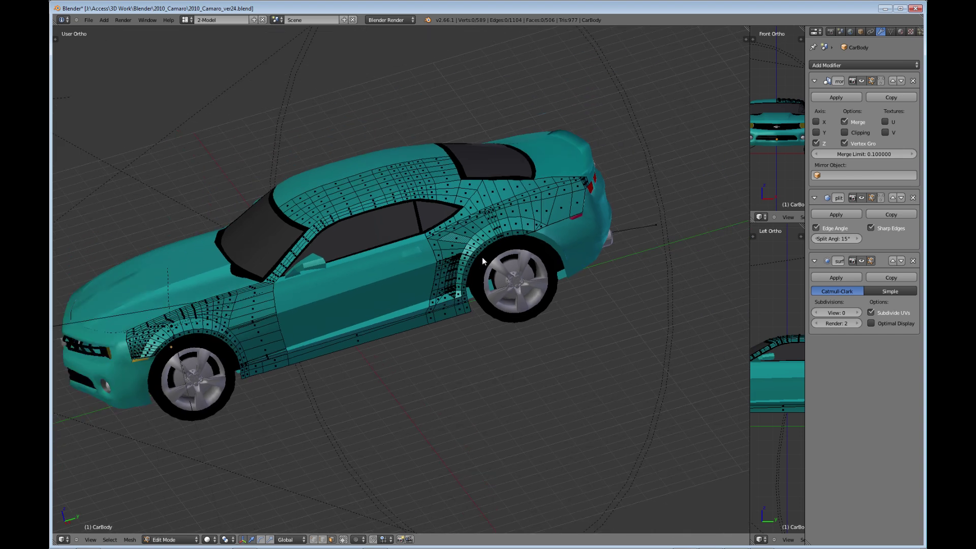
key(Tab)
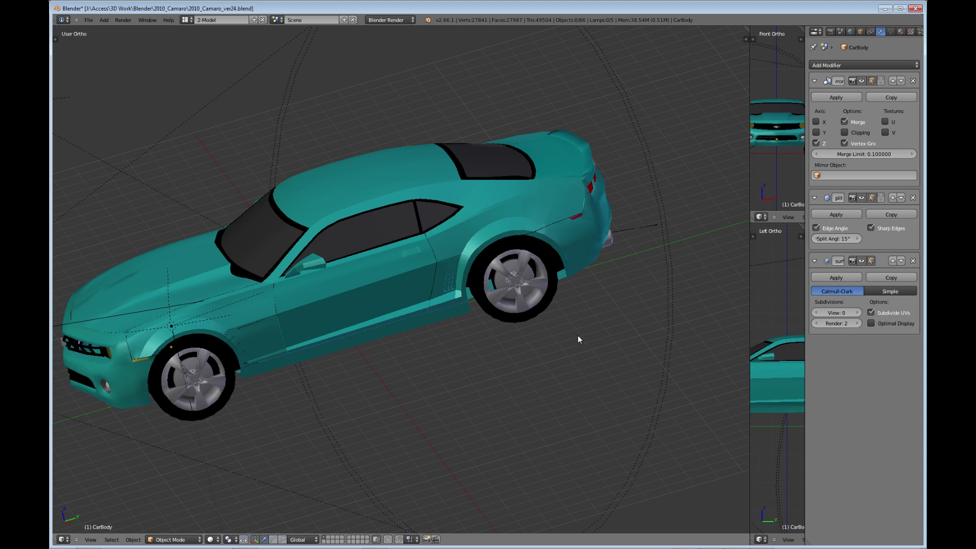
Step: Add a mesh cylinder to the scene behind the car and bring it into close view
key(shift+a)
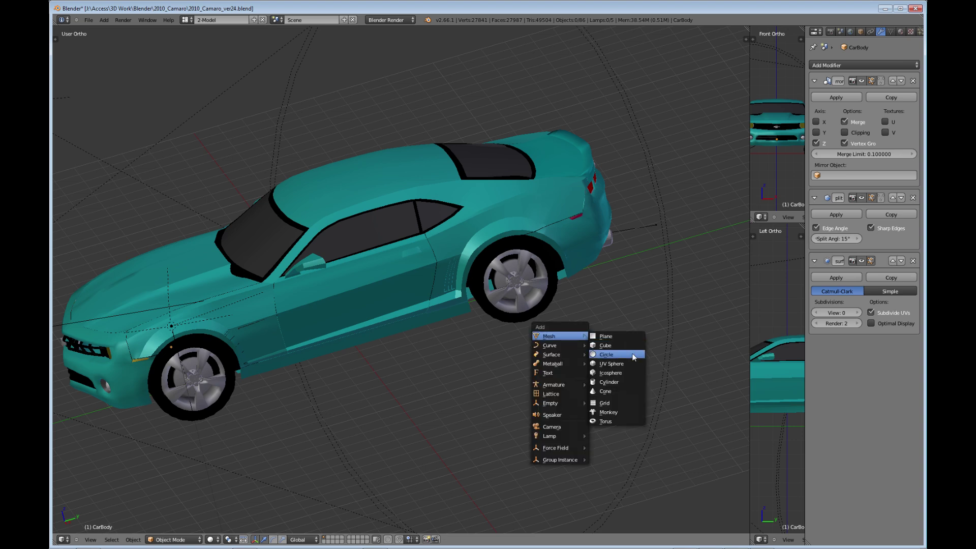
click(614, 382)
scroll(626, 324, down, 4)
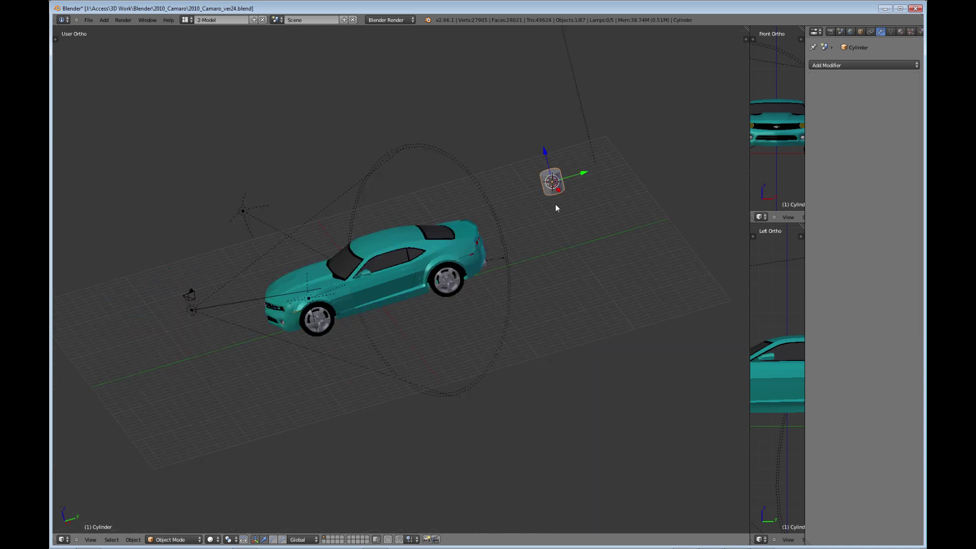
key(t)
key(t)
middle_drag(555, 200, 531, 284)
scroll(499, 336, up, 3)
shift+middle_drag(499, 334, 461, 131)
scroll(458, 189, up, 6)
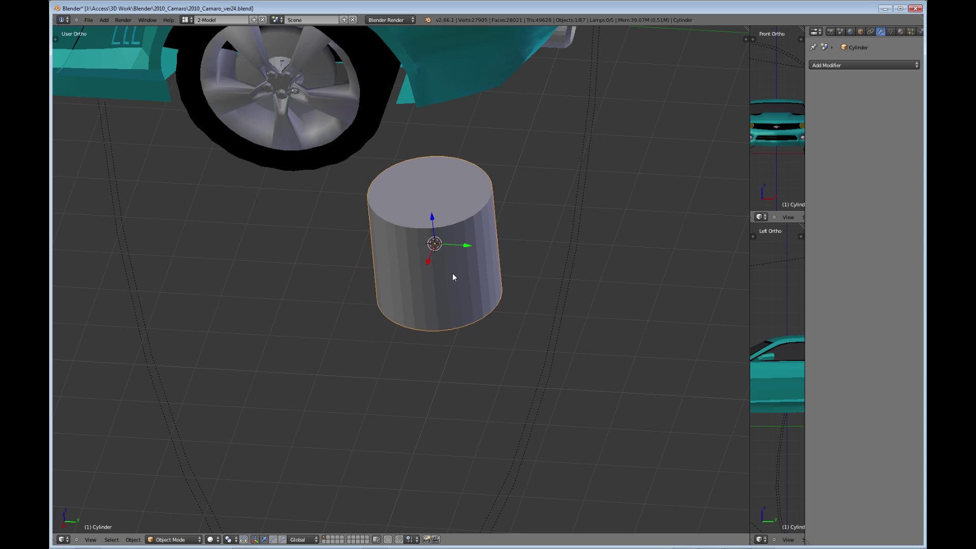
Step: Open the cylinder in Edit Mode and select several of its narrow side quads one after another
key(Tab)
shift+middle_drag(453, 281, 444, 233)
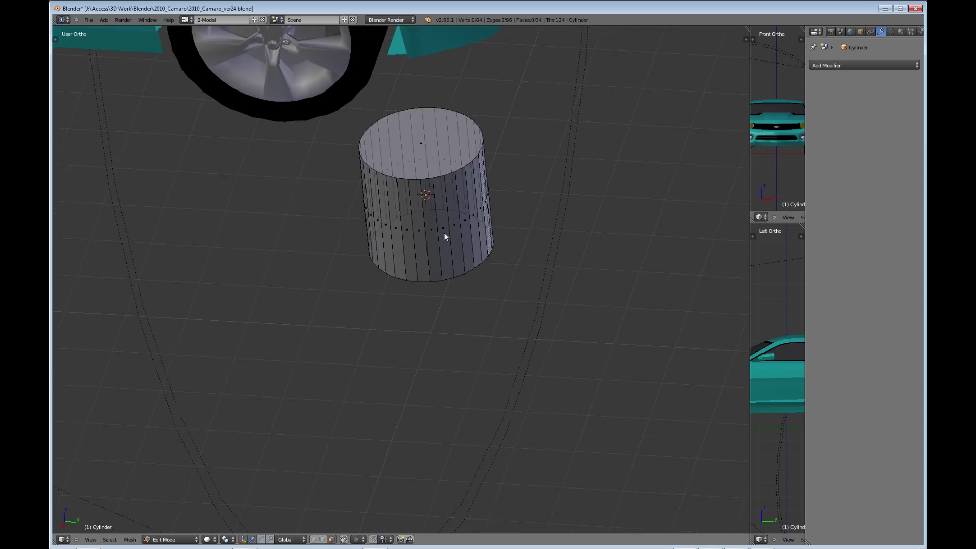
right_click(434, 233)
right_click(454, 227)
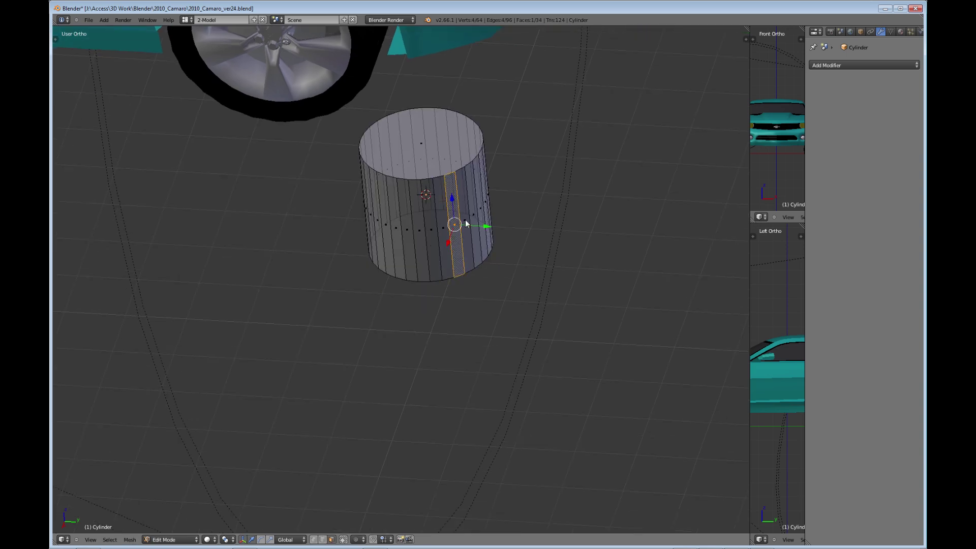
right_click(465, 222)
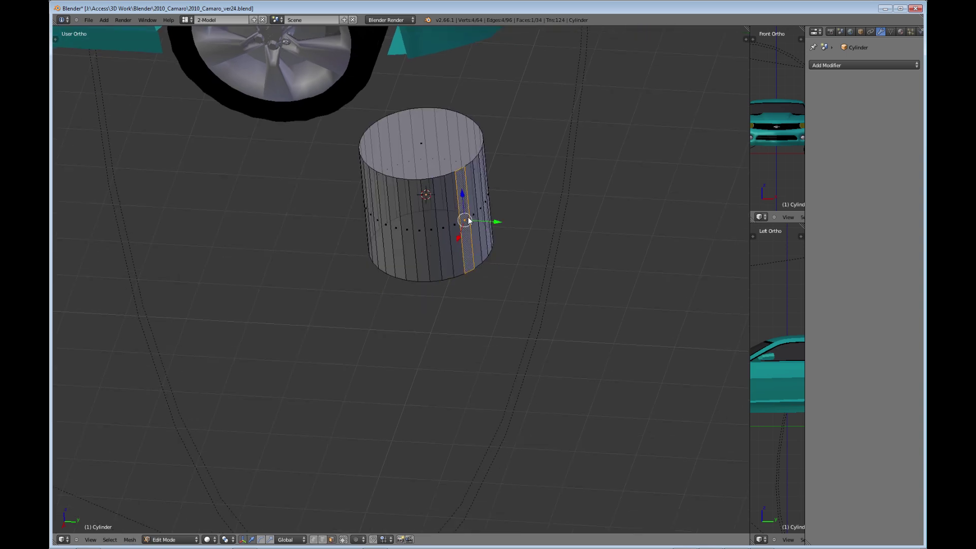
right_click(435, 232)
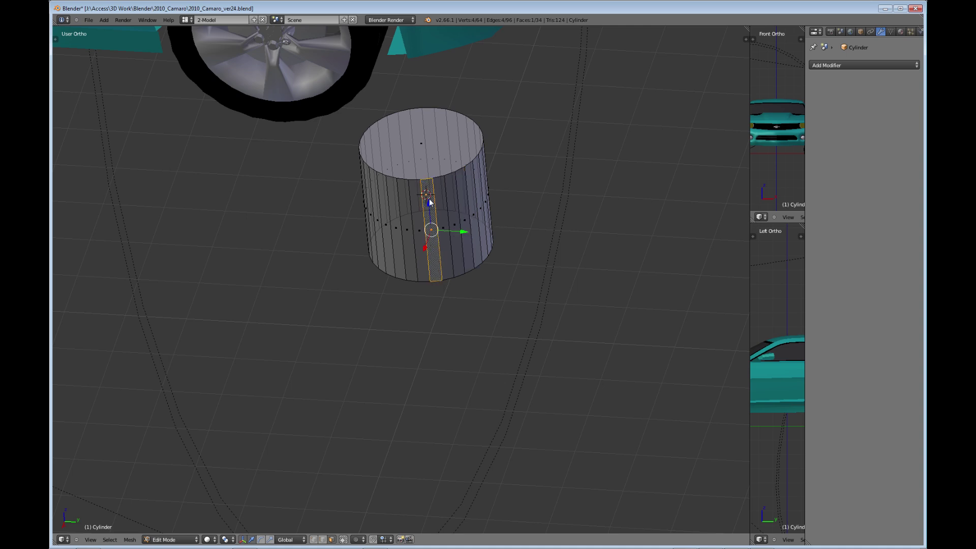
Step: Select the cylinder's many-sided top cap face
middle_drag(442, 239, 420, 128)
right_click(413, 257)
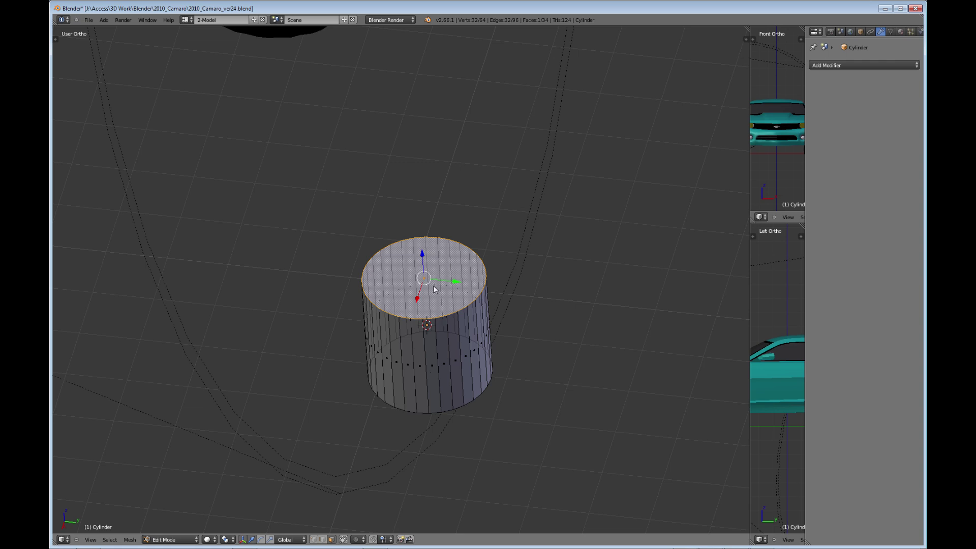
shift+scroll(427, 228, down, 3)
scroll(430, 178, up, 2)
shift+middle_drag(422, 208, 423, 276)
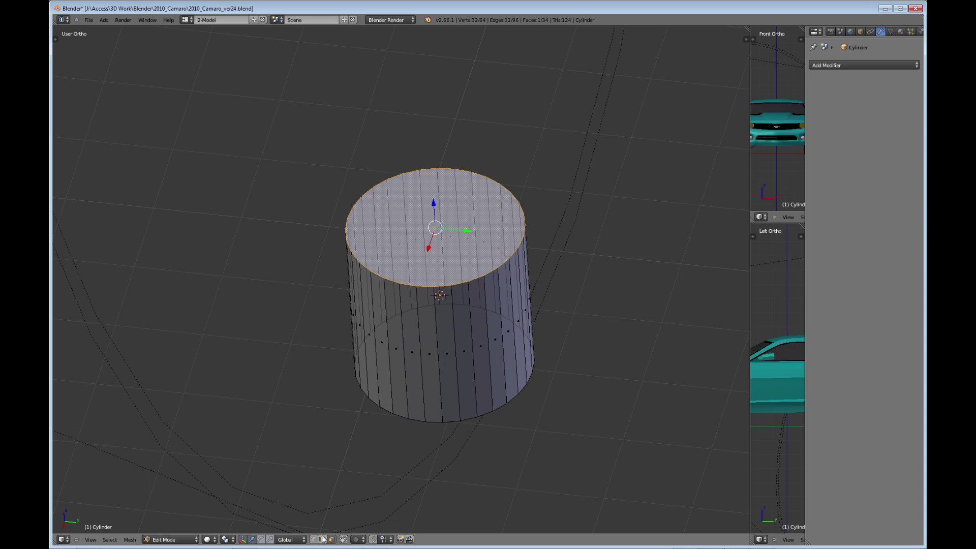
Step: Switch to edge selection and pick individual edges along the rim of the cylinder's top cap
scroll(384, 312, up, 4)
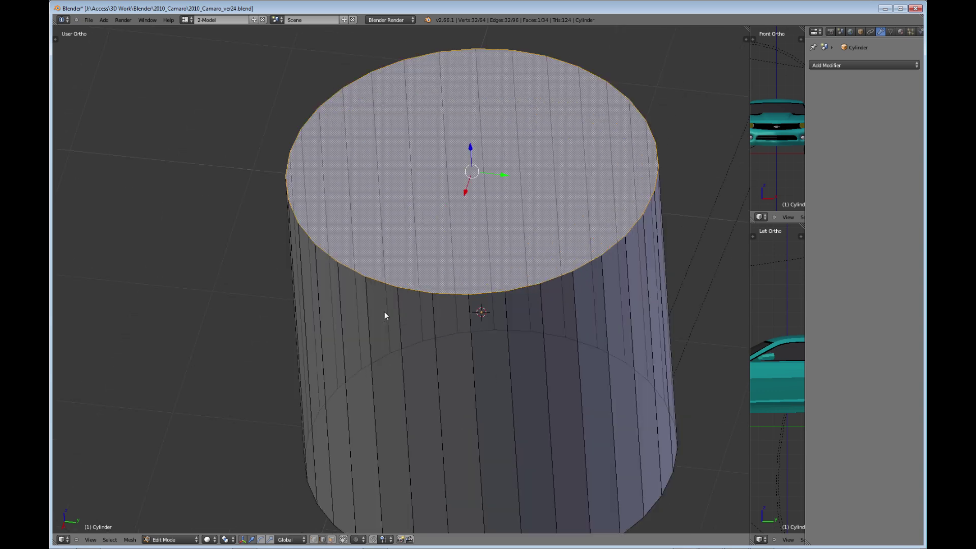
right_click(411, 289)
right_click(387, 285)
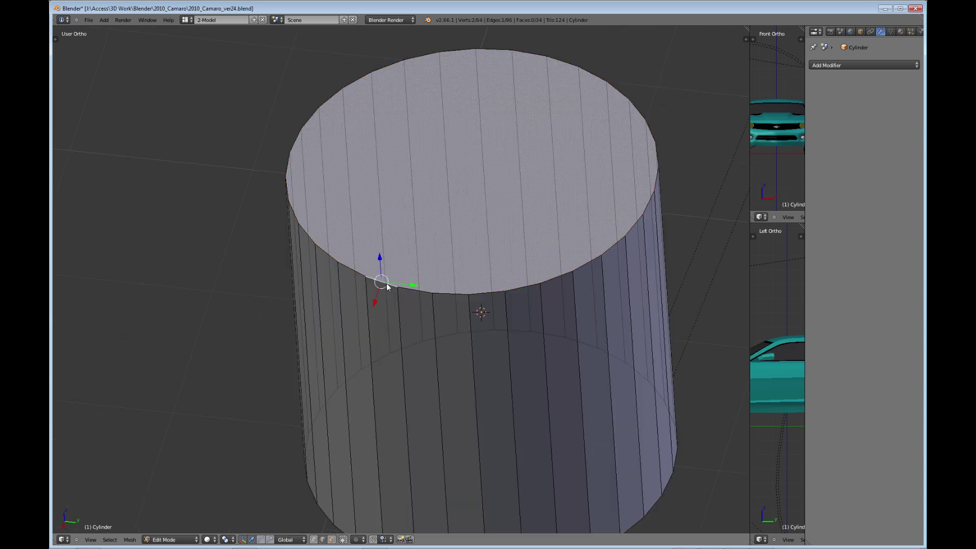
right_click(336, 262)
right_click(322, 253)
right_click(425, 292)
Step: Deselect all of the cylinder's edges and return to Object Mode
scroll(447, 290, down, 4)
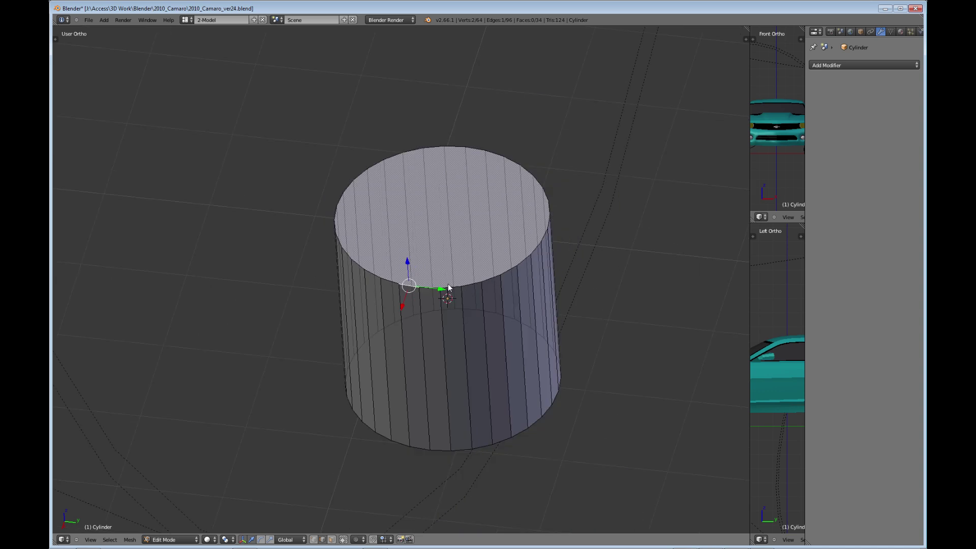
scroll(447, 282, down, 3)
key(a)
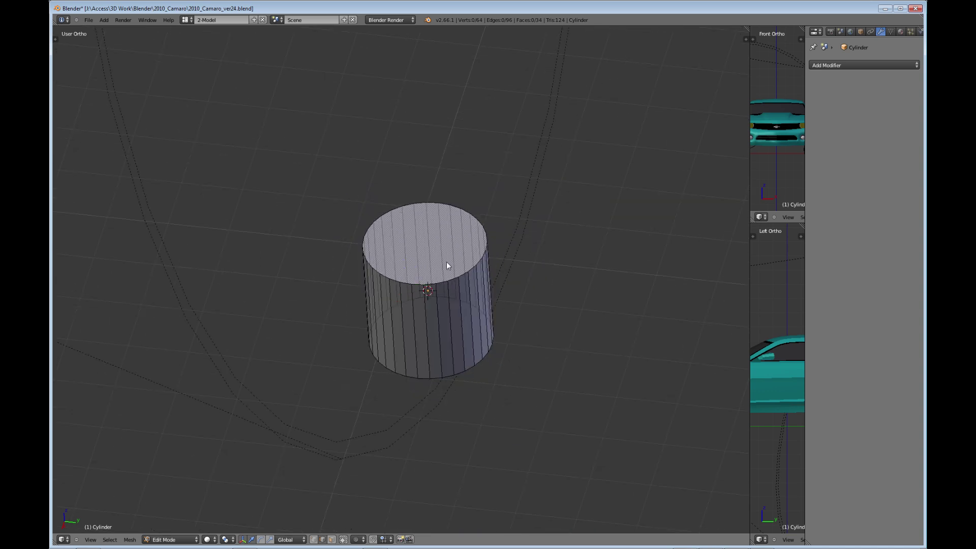
scroll(446, 261, down, 3)
key(Tab)
middle_drag(443, 287, 444, 315)
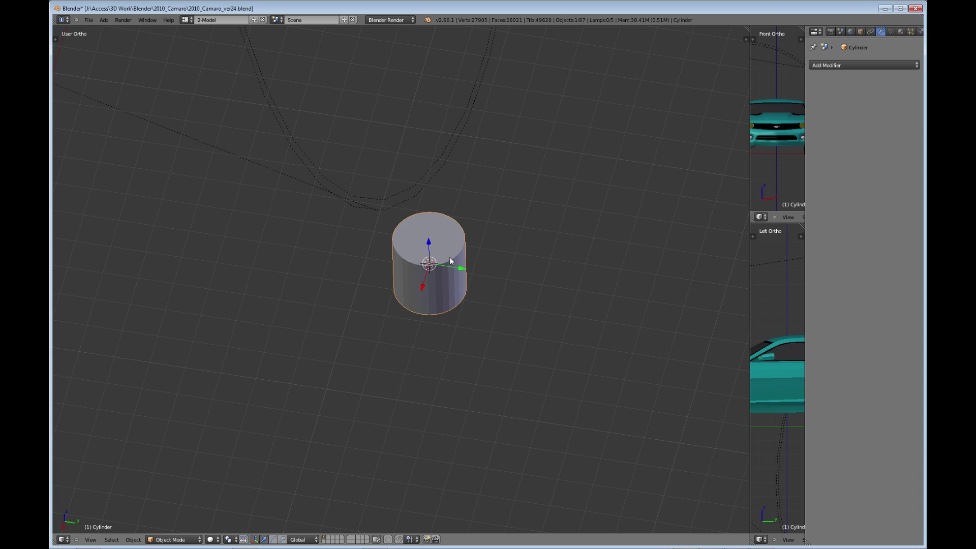
Step: Compare the Camaro with the standalone cylinder from the side and from above
scroll(449, 257, down, 3)
middle_drag(451, 307, 430, 335)
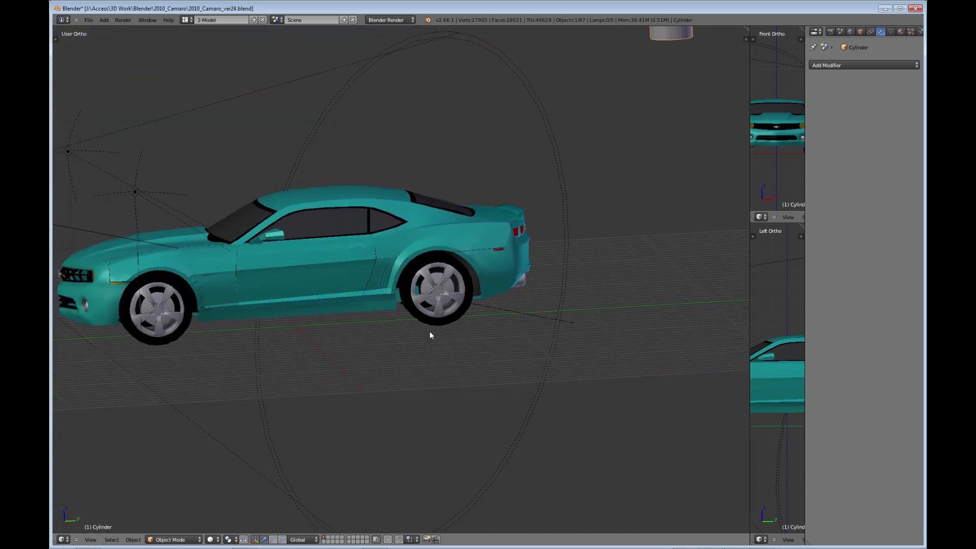
scroll(449, 295, down, 2)
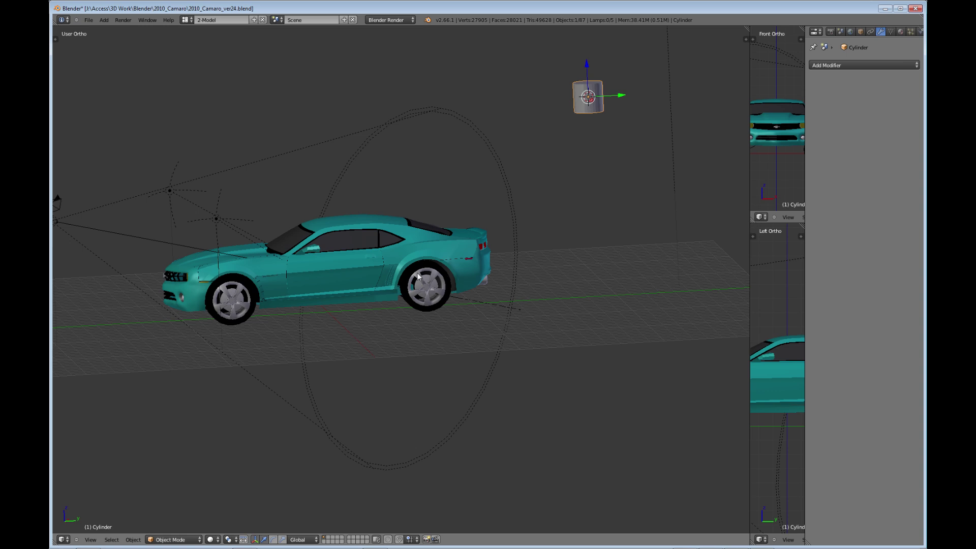
middle_drag(361, 290, 363, 366)
scroll(532, 318, up, 6)
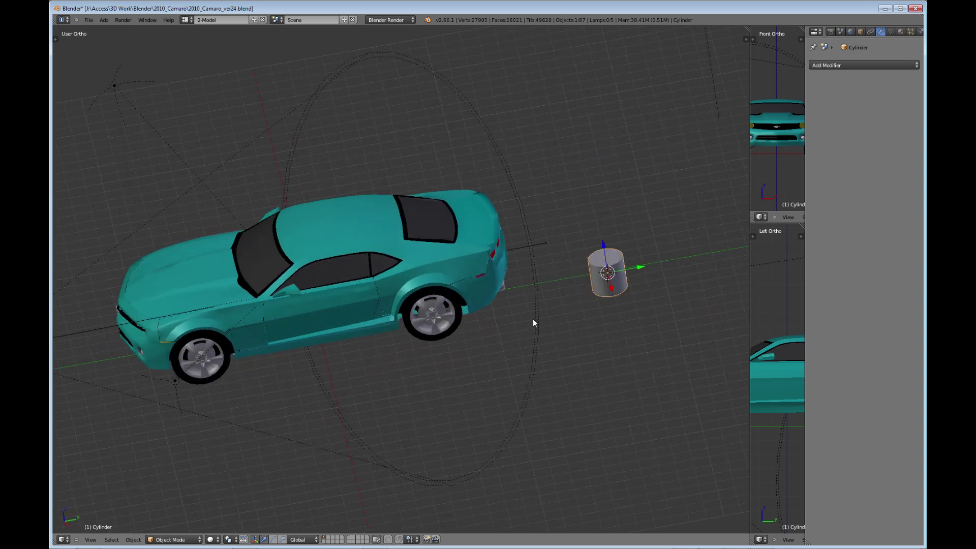
shift+middle_drag(612, 258, 464, 284)
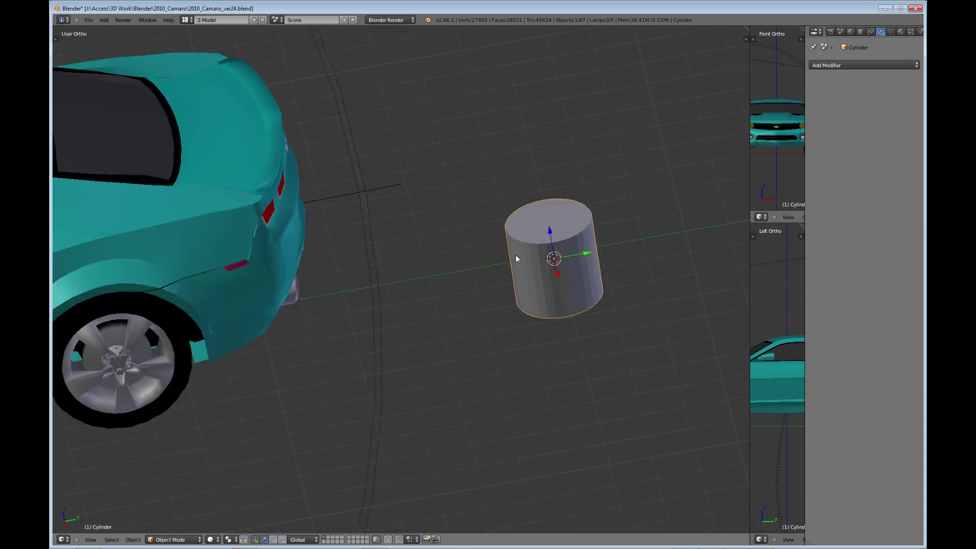
shift+middle_drag(453, 315, 565, 238)
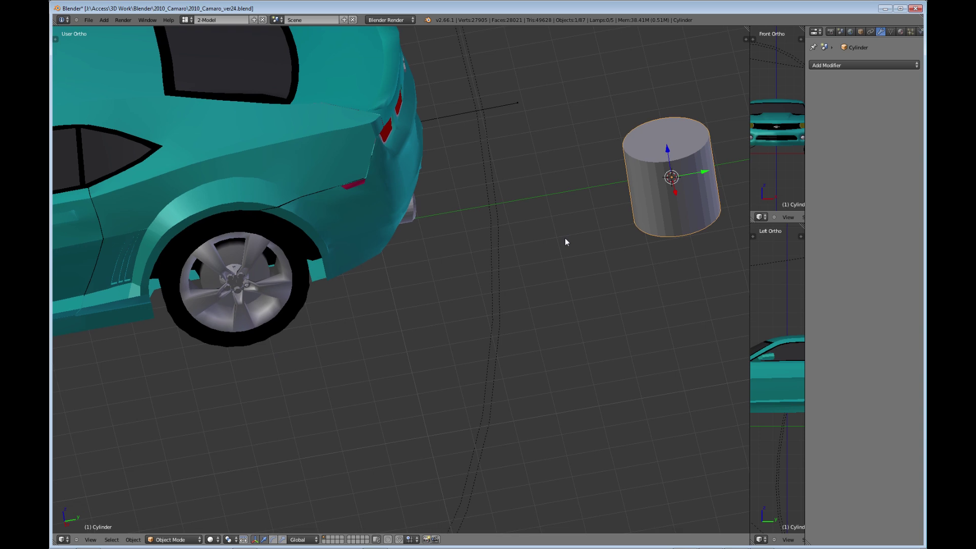
scroll(695, 178, down, 3)
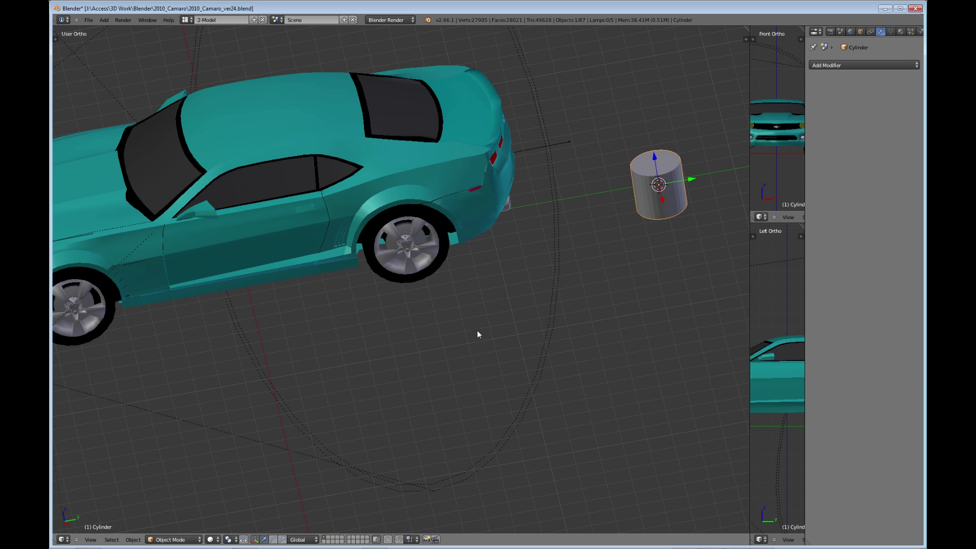
middle_drag(477, 331, 552, 345)
Step: Deselect the cylinder and examine the car's surface around the door, side vent and rear fender
key(a)
scroll(489, 319, up, 3)
scroll(467, 307, down, 2)
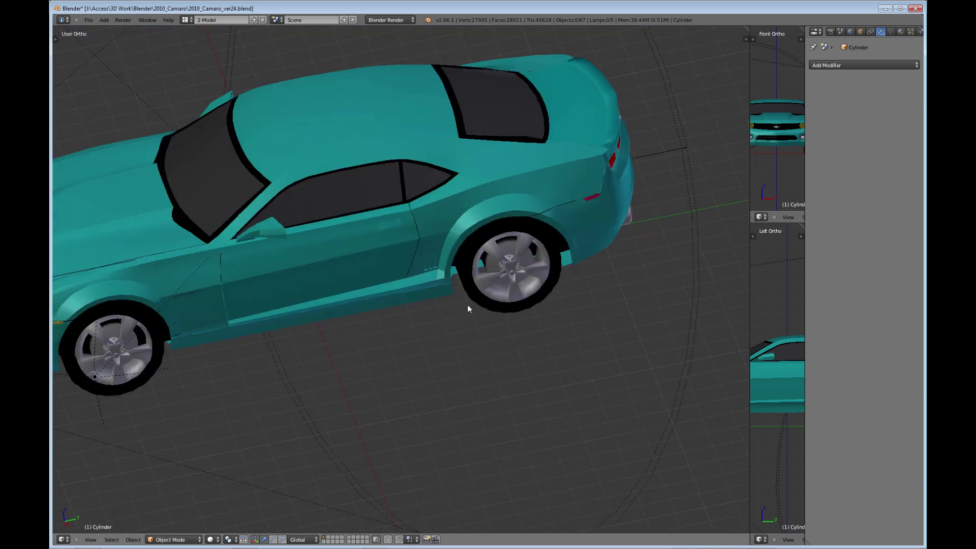
scroll(457, 330, down, 1)
middle_drag(457, 330, 460, 281)
scroll(460, 281, up, 1)
scroll(459, 281, up, 2)
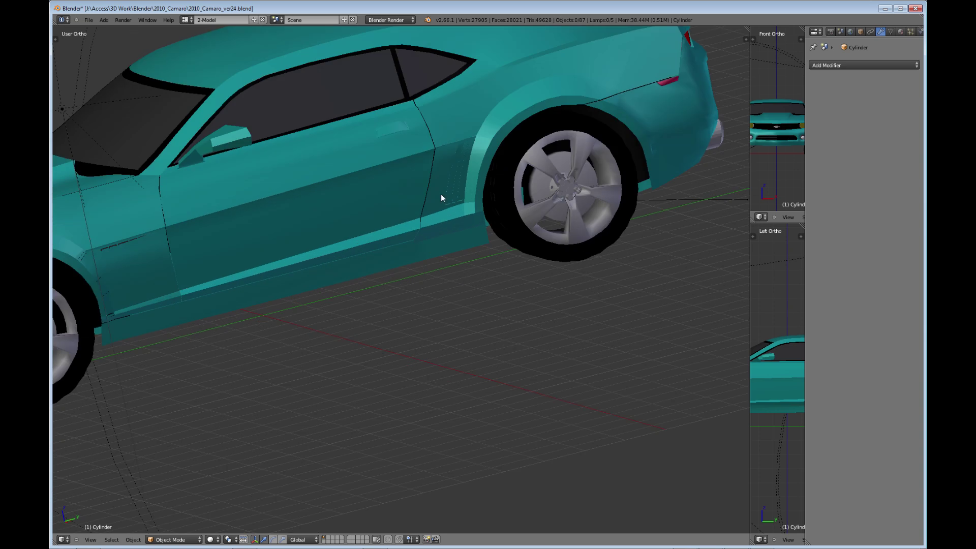
shift+middle_drag(449, 175, 438, 325)
middle_drag(466, 277, 452, 308)
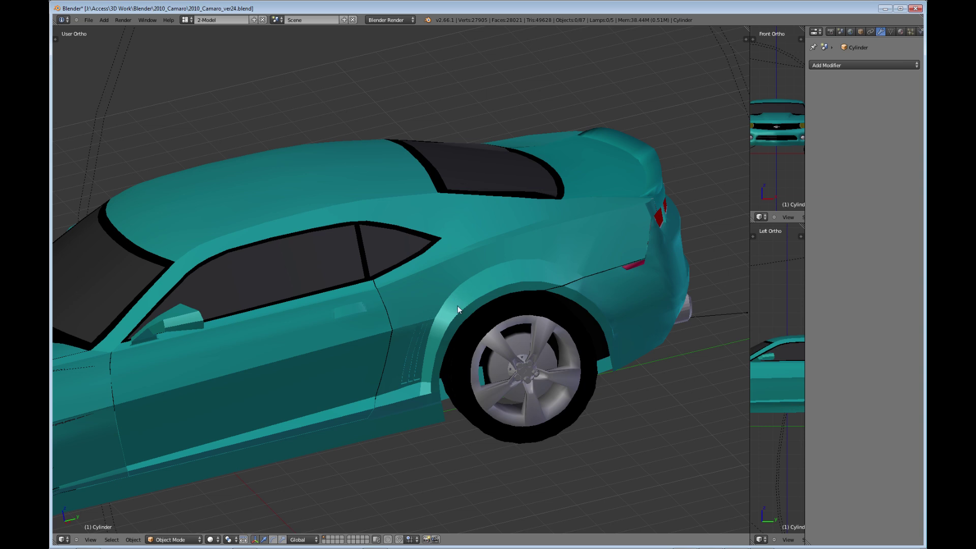
middle_drag(458, 306, 463, 320)
scroll(462, 320, up, 3)
Step: Select the car body in place of the cylinder and open its mesh in Edit Mode
key(Tab)
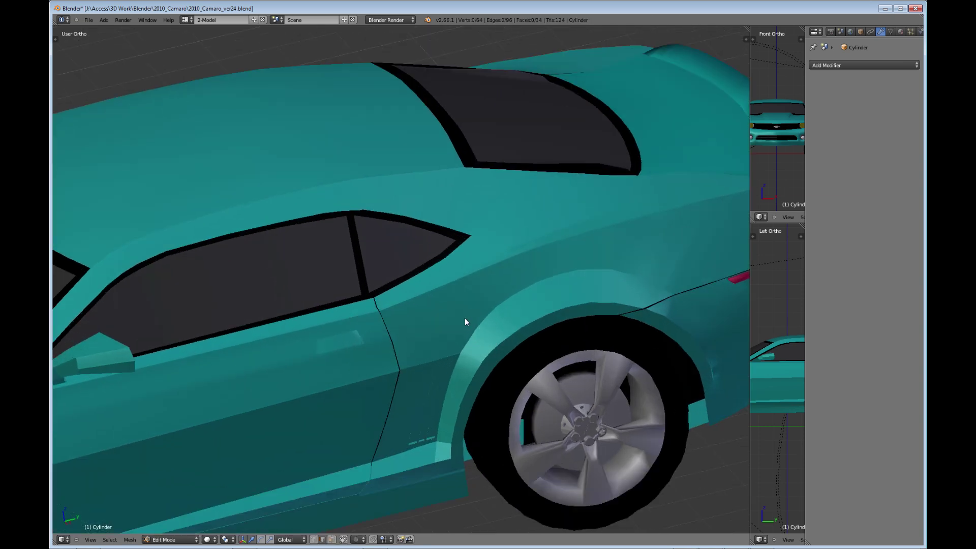
key(Tab)
right_click(465, 318)
key(Tab)
Step: Examine the edge flow around the side vent, rear wheel arch and the rest of the car's side
middle_drag(465, 319, 480, 261)
scroll(479, 325, up, 4)
shift+middle_drag(480, 320, 460, 186)
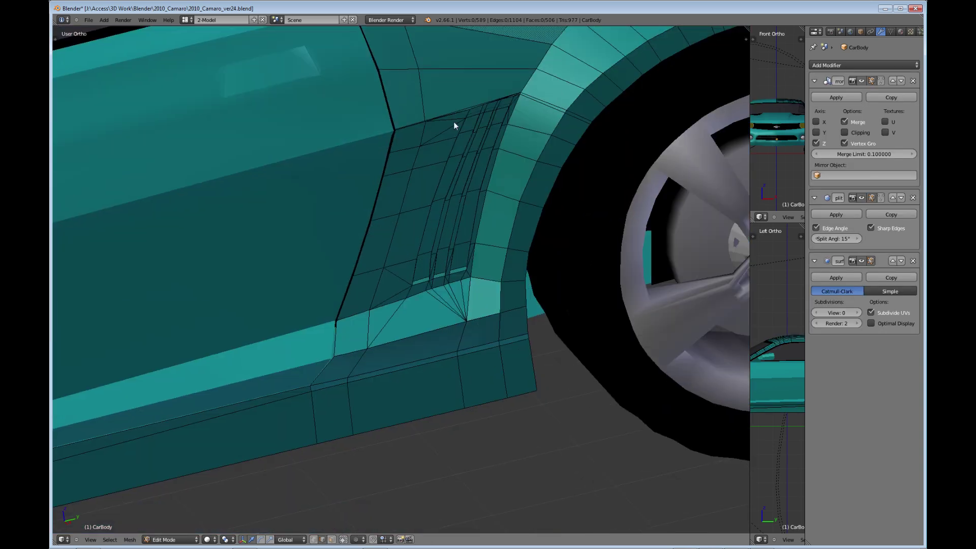
shift+middle_drag(453, 121, 370, 364)
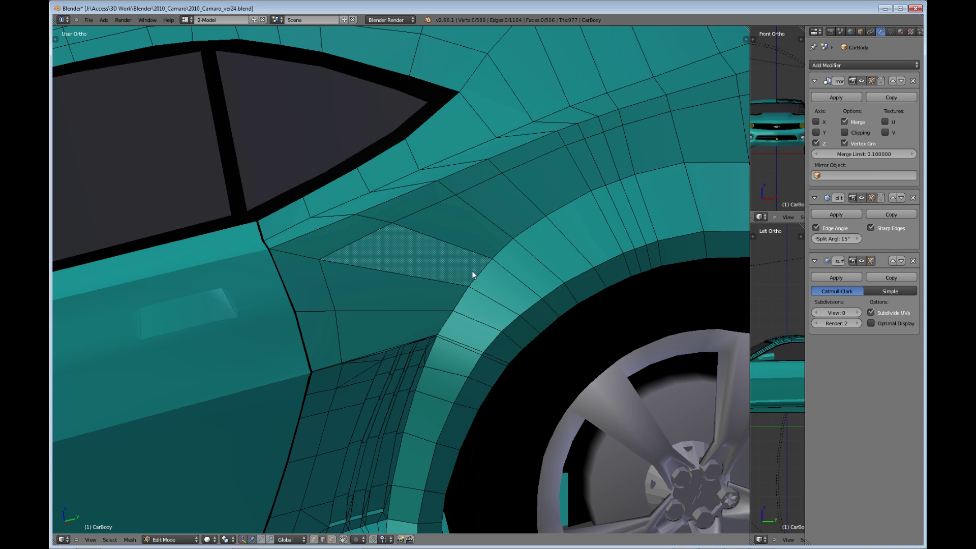
middle_drag(472, 271, 425, 363)
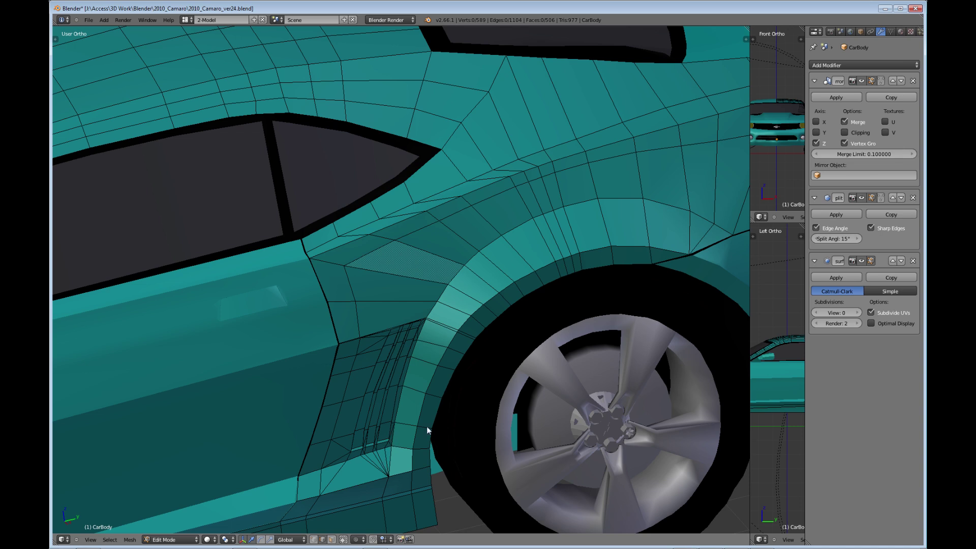
scroll(538, 226, down, 3)
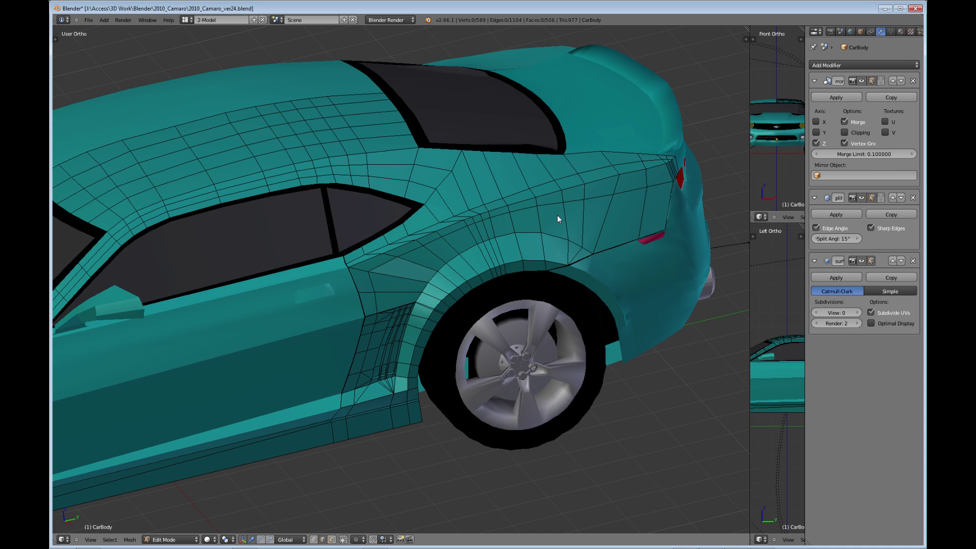
middle_drag(557, 219, 488, 272)
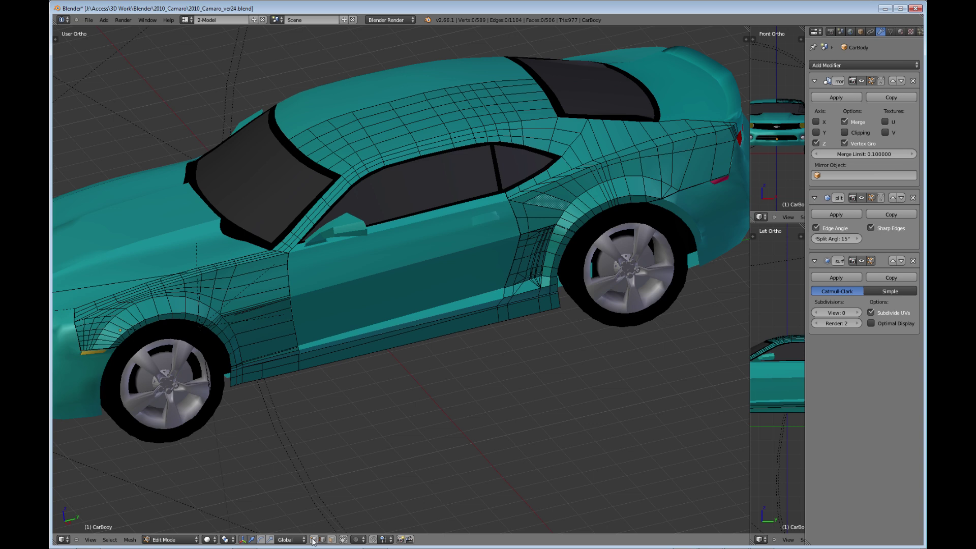
Step: Select individual vertices one after another on the rear fender between the side window and the wheel arch to point out the quads' corners
scroll(571, 237, up, 6)
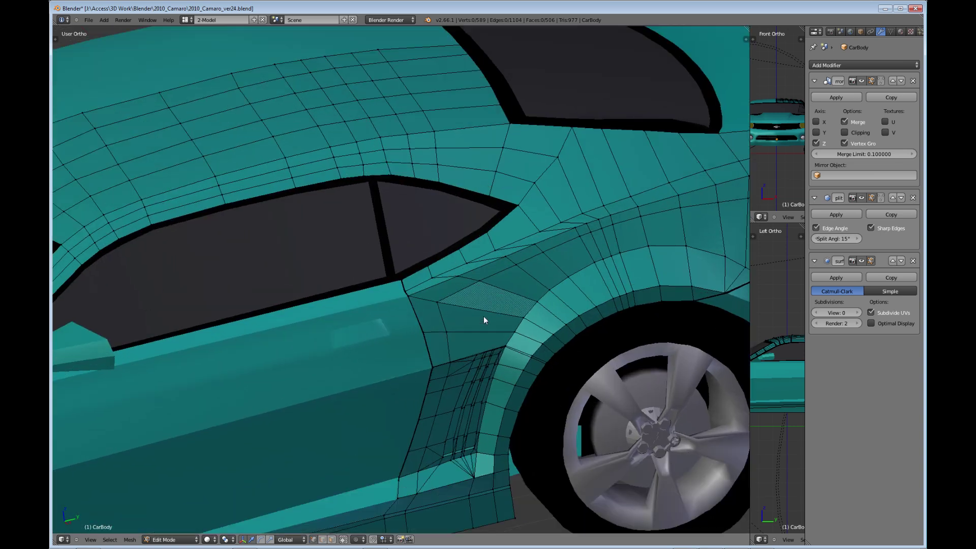
right_click(620, 241)
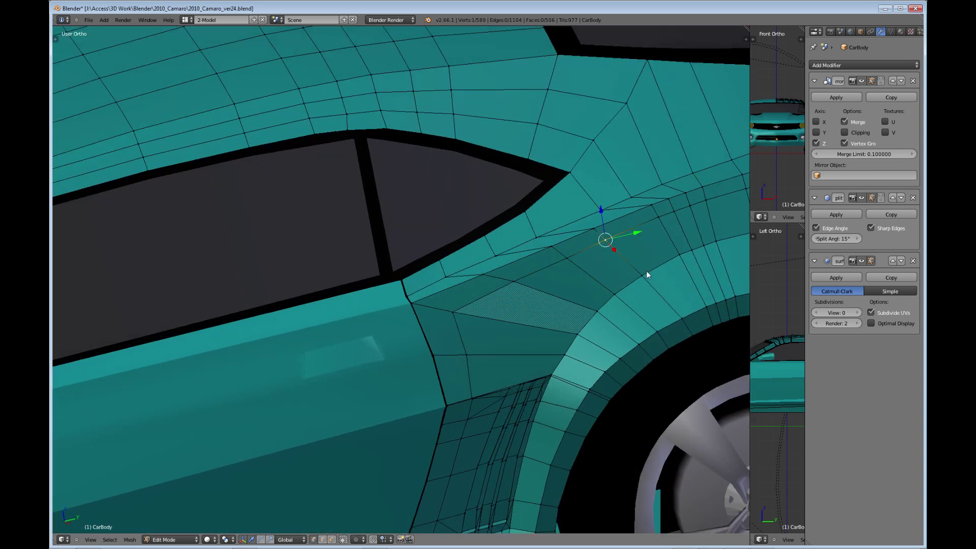
right_click(649, 279)
right_click(605, 295)
shift+middle_drag(596, 279, 529, 221)
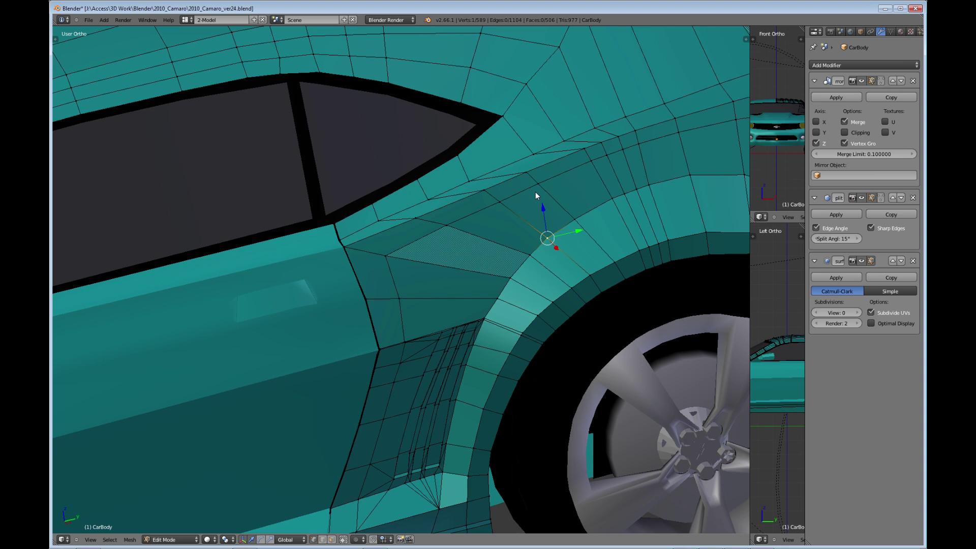
right_click(508, 206)
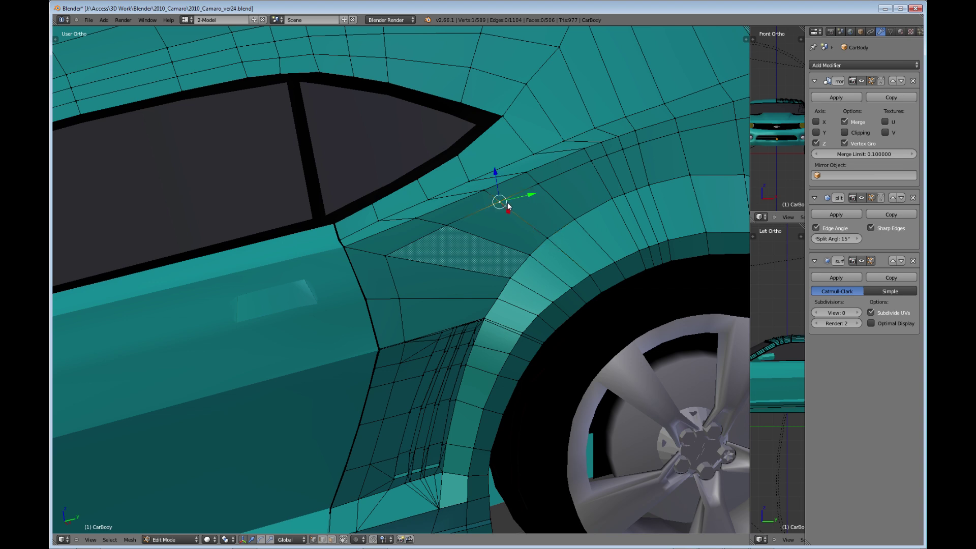
right_click(545, 189)
right_click(577, 217)
scroll(556, 228, down, 3)
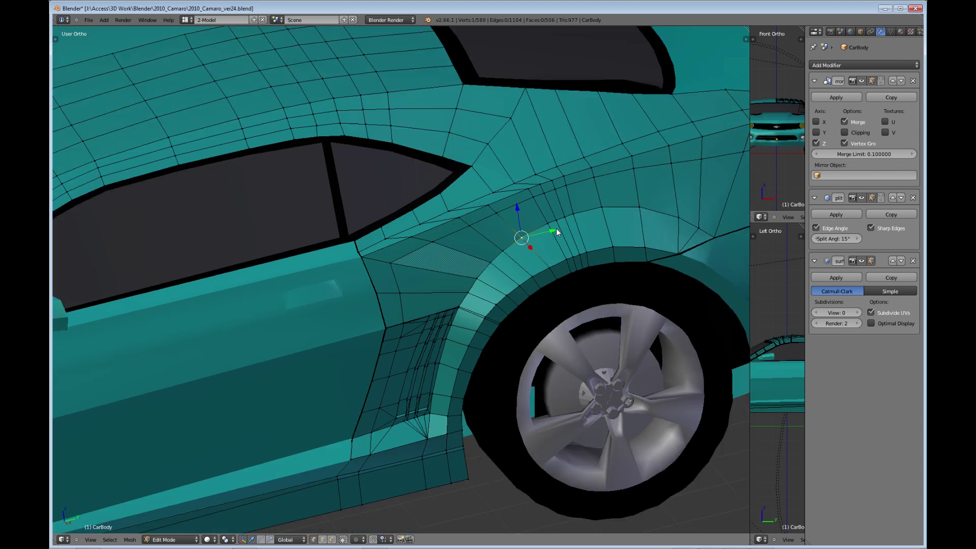
Step: Clear the vertex selection and return the car body to Object Mode, viewing the car from its front corner
scroll(556, 228, down, 4)
key(a)
key(Tab)
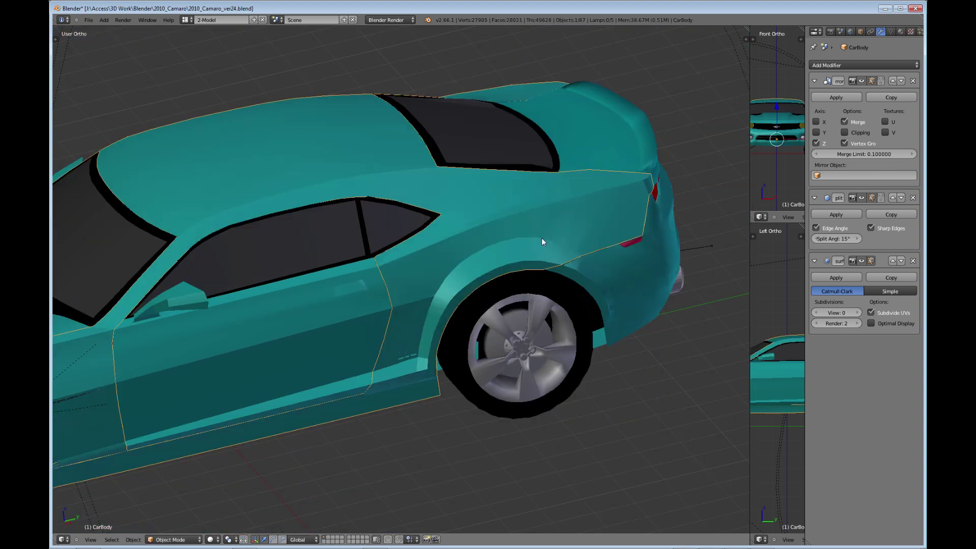
middle_drag(495, 248, 580, 239)
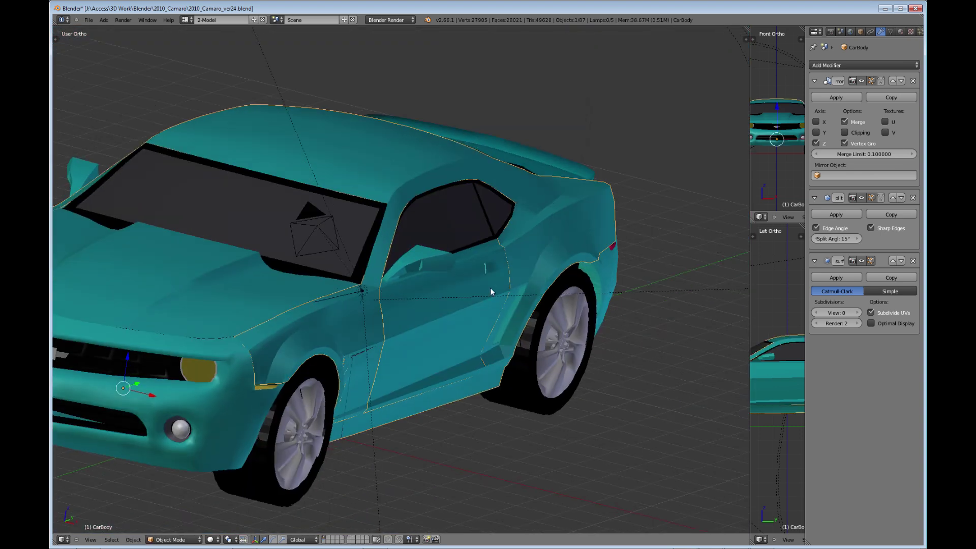
shift+middle_drag(490, 288, 578, 209)
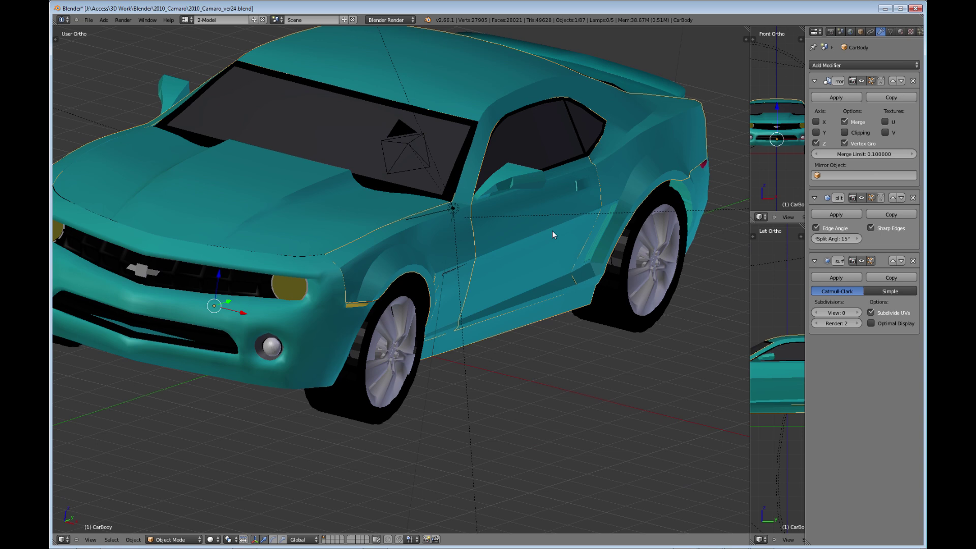